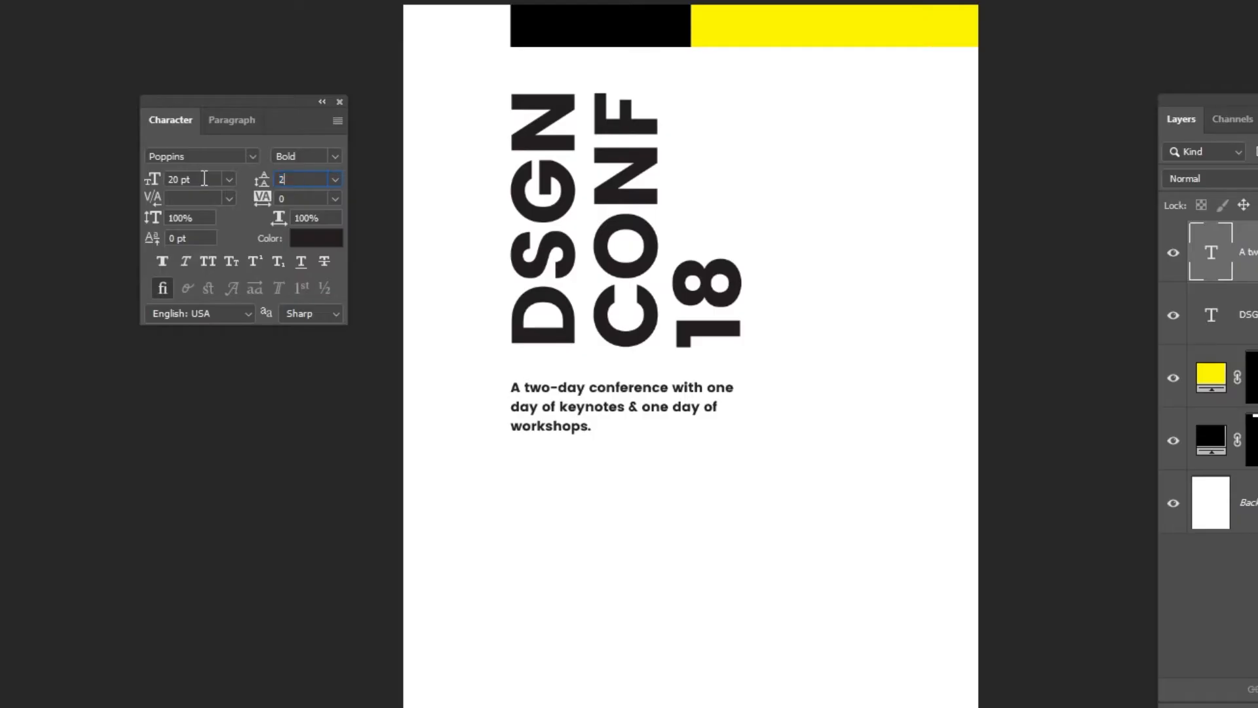
- Set the conference description's leading to 28 pt and its font style to Regular
{"action": "key", "text": "Return"}
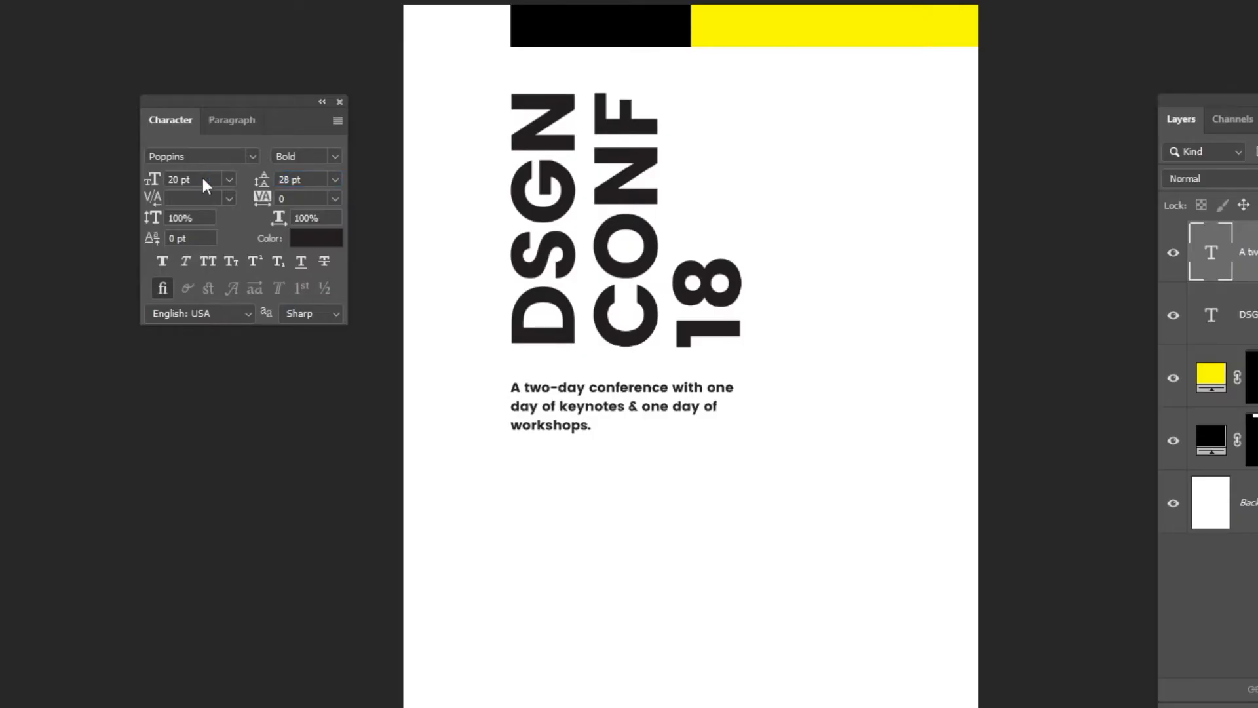
{"action": "left_click", "coordinate": [336, 160]}
{"action": "left_click", "coordinate": [361, 207]}
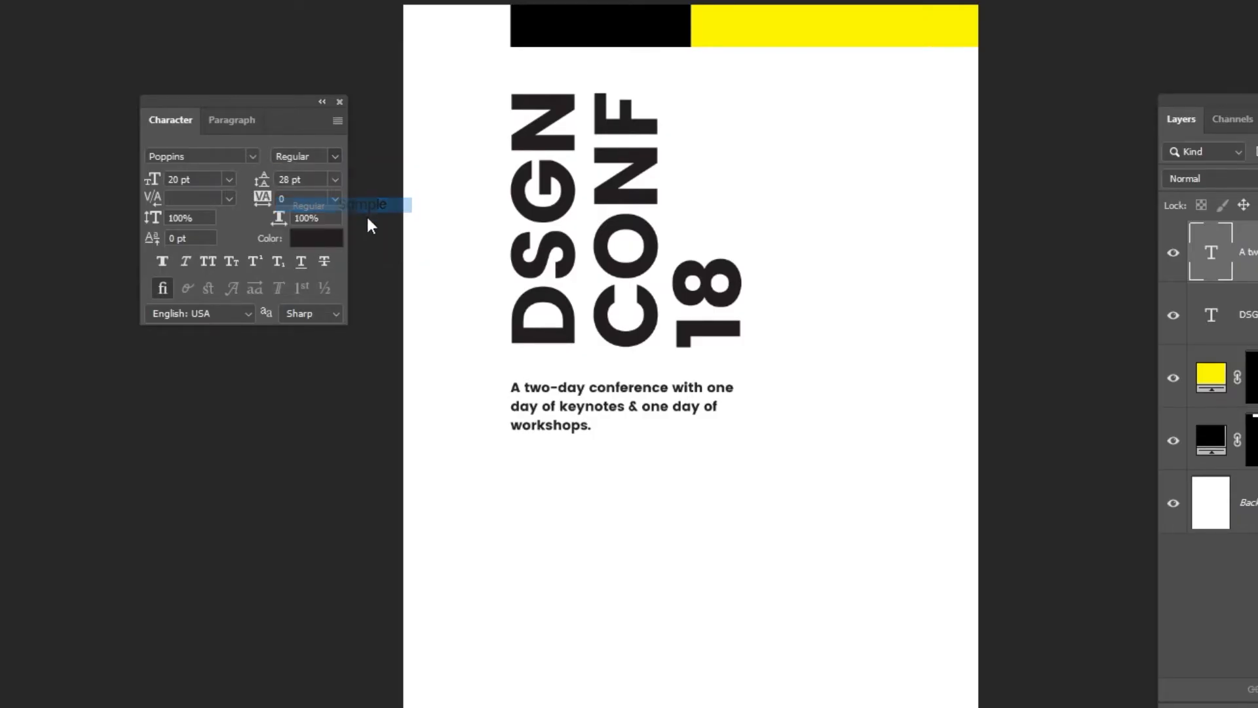
- Narrow the description's text box so the copy wraps into three lines ending in "& one day of workshops.", and reduce the box height
{"action": "left_click", "coordinate": [669, 398]}
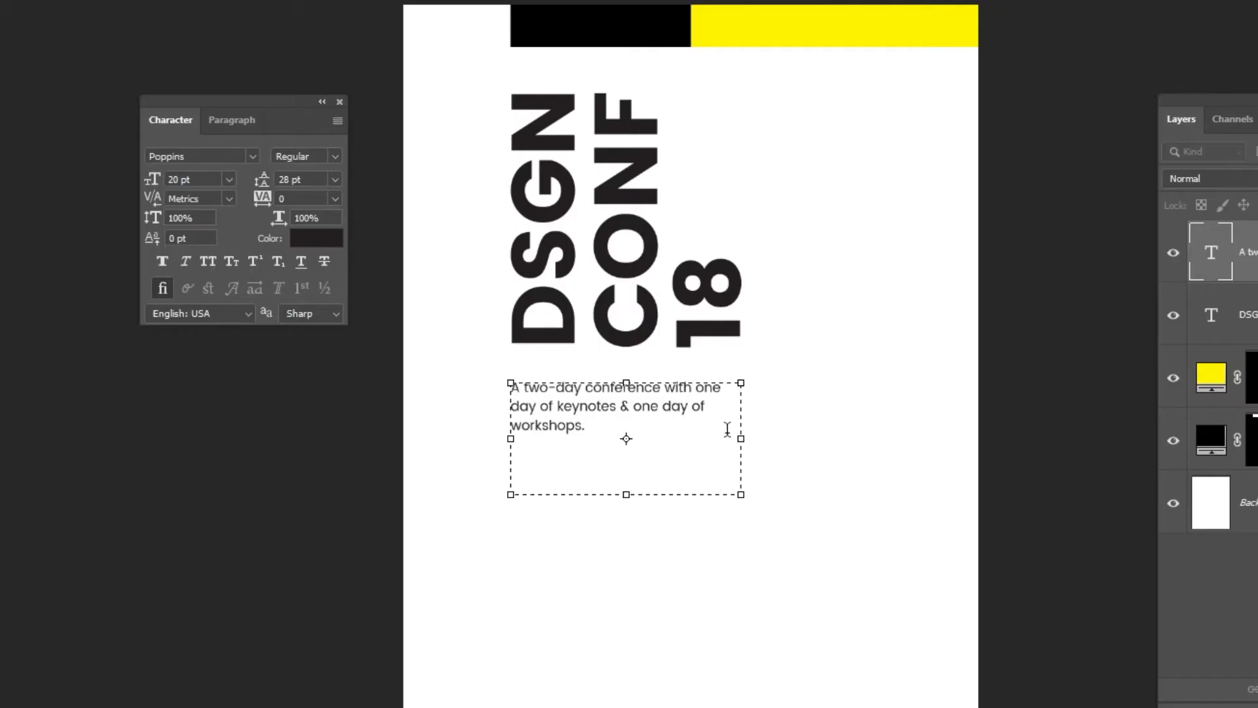
{"action": "left_click_drag", "start_coordinate": [744, 491], "coordinate": [682, 495]}
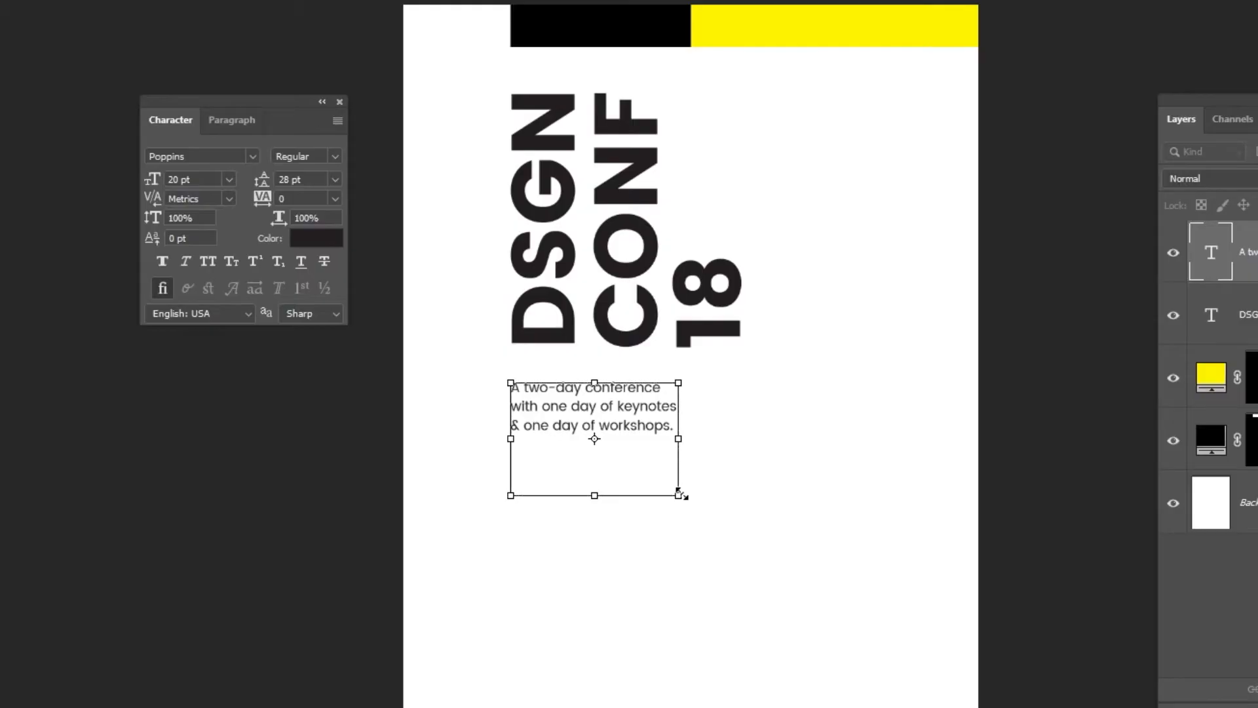
{"action": "left_click_drag", "start_coordinate": [592, 493], "coordinate": [595, 463]}
{"action": "key", "text": "ctrl+Return"}
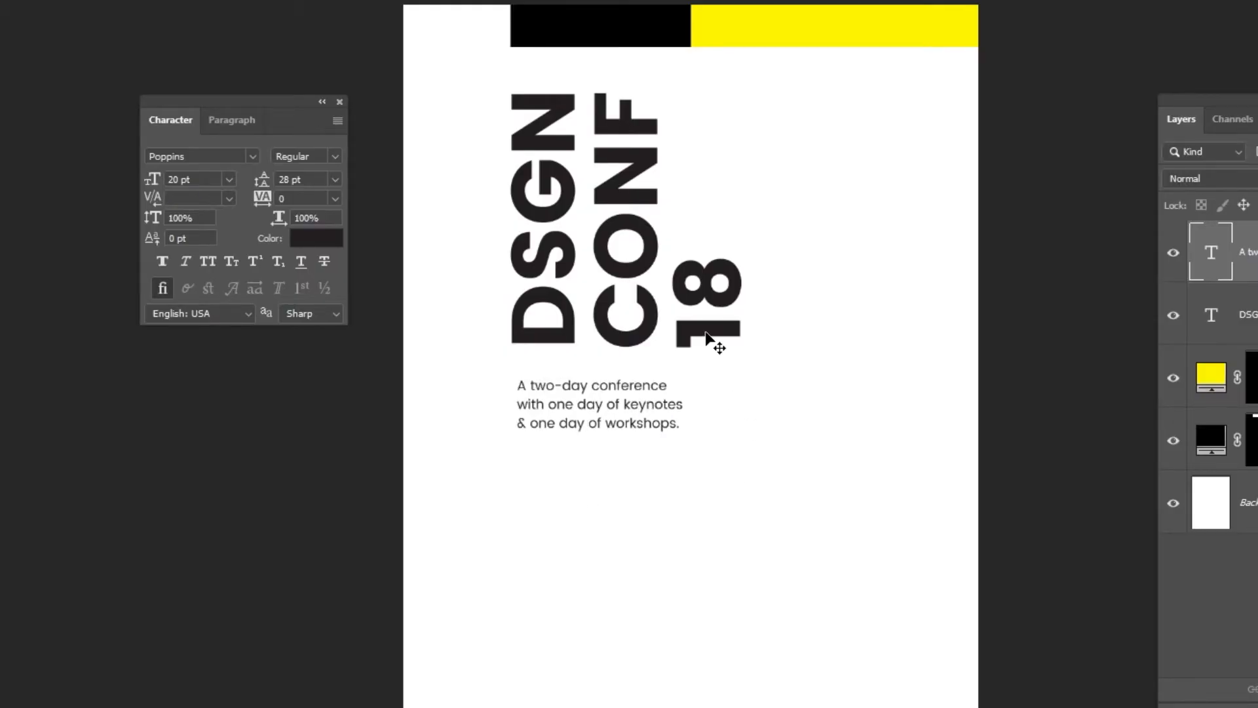
- Select the vertical DSGN CONF 18 title and scale it down slightly, keeping its upper-left corner in place
{"action": "right_click", "coordinate": [706, 333]}
{"action": "left_click", "coordinate": [729, 352]}
{"action": "key", "text": "ctrl+t"}
{"action": "left_click_drag", "start_coordinate": [781, 348], "coordinate": [747, 340]}
{"action": "key", "text": "Return"}
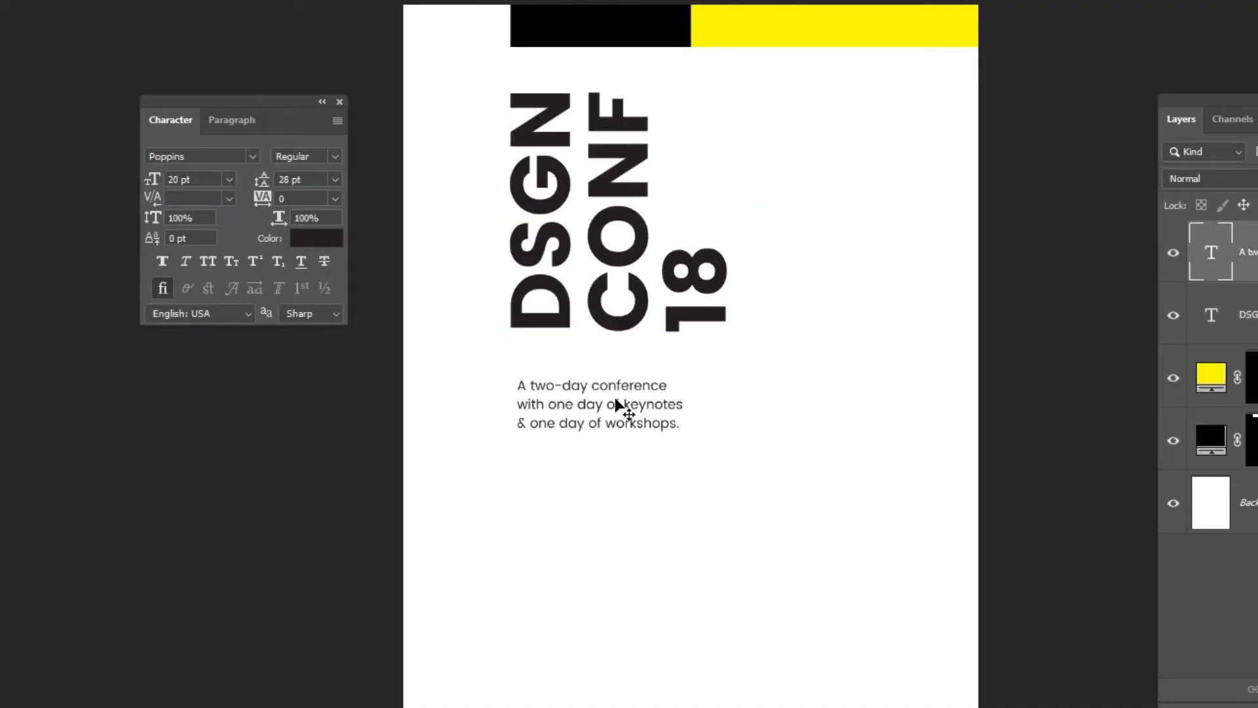
- Nudge the conference description up and slightly left so it sits closer beneath the title
{"action": "key", "text": "Up"}
{"action": "key", "text": "Up"}
{"action": "key", "text": "Up"}
{"action": "key", "text": "Left"}
{"action": "key", "text": "Left"}
{"action": "key", "text": "Up"}
{"action": "key", "text": "Up"}
{"action": "key", "text": "Up"}
{"action": "key", "text": "Up"}
{"action": "key", "text": "Up"}
{"action": "key", "text": "Up"}
{"action": "key", "text": "Up"}
{"action": "key", "text": "Up"}
{"action": "key", "text": "Up"}
{"action": "key", "text": "Up"}
{"action": "key", "text": "Up"}
{"action": "key", "text": "Up"}
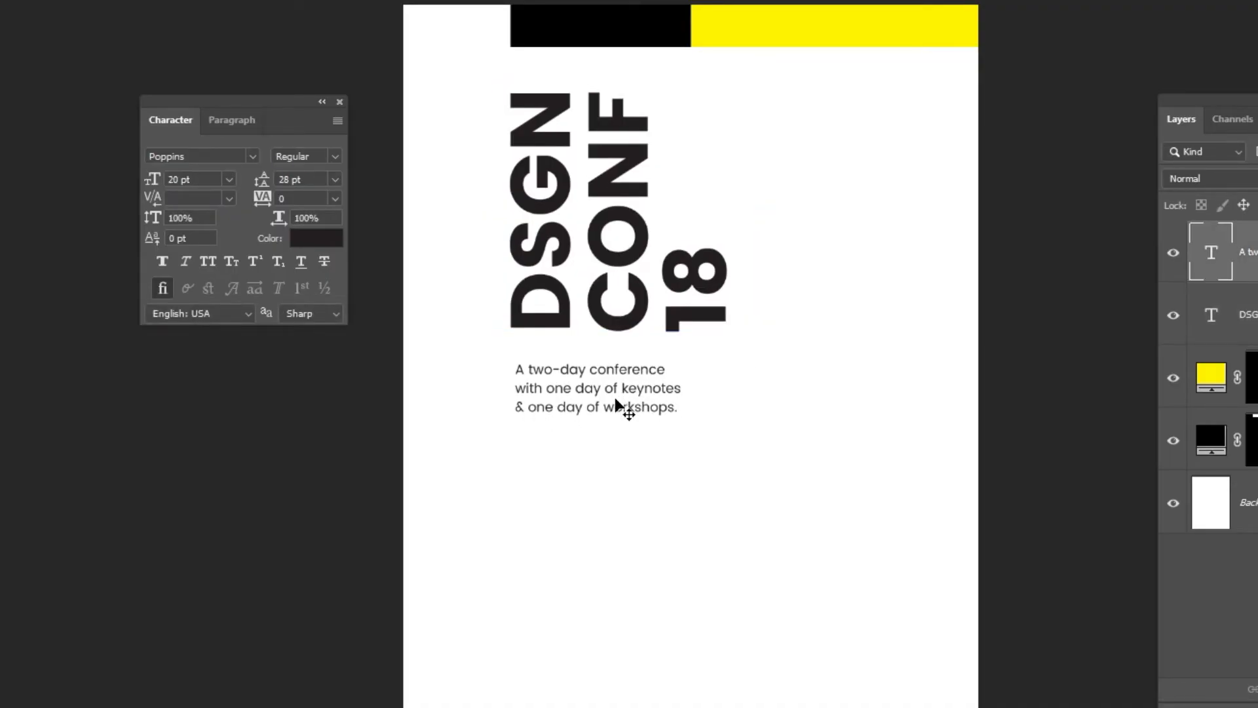
- Duplicate the description to its right and replace the copy with "Keynotes by" and the speakers' names in a narrower, taller text box
{"action": "left_click_drag", "start_coordinate": [616, 401], "coordinate": [860, 400]}
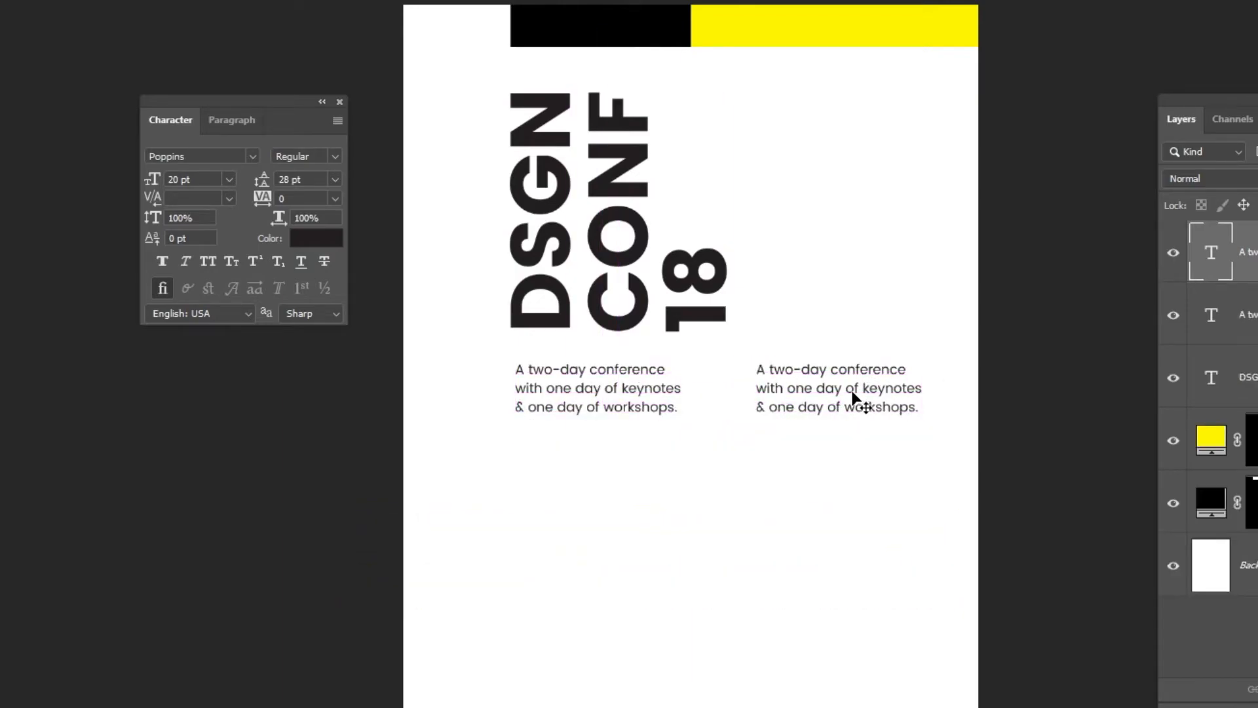
{"action": "key", "text": "t"}
{"action": "left_click", "coordinate": [850, 381]}
{"action": "key", "text": "ctrl+a"}
{"action": "type", "text": "Key"}
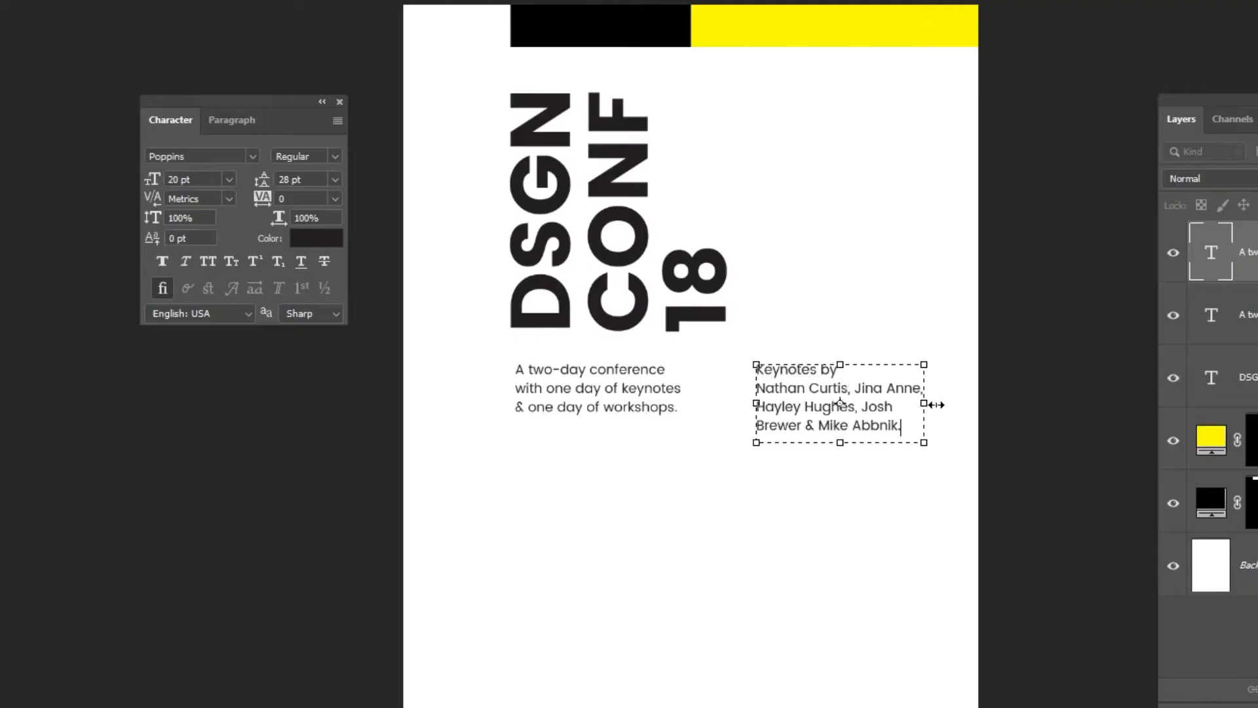
{"action": "left_click_drag", "start_coordinate": [935, 405], "coordinate": [902, 404]}
{"action": "left_click_drag", "start_coordinate": [830, 442], "coordinate": [830, 468]}
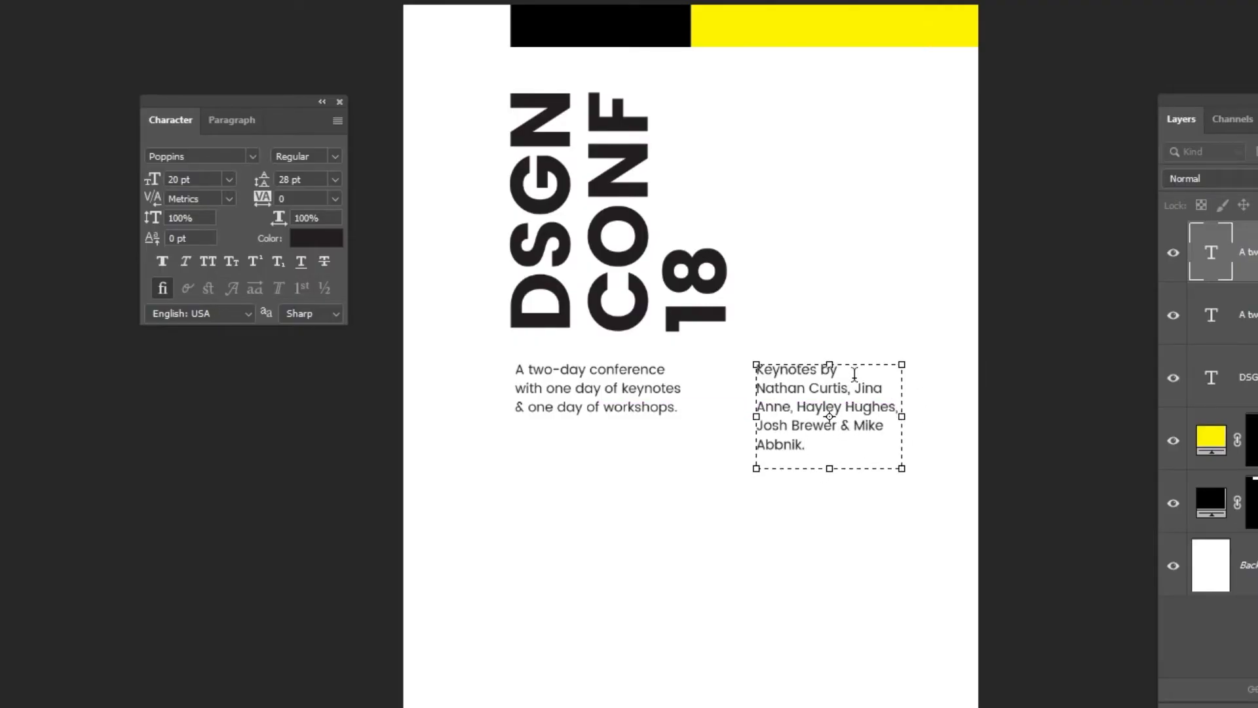
- Set the "Keynotes by" line to SemiBold and shift the keynotes block a little to the right
{"action": "left_click", "coordinate": [335, 156]}
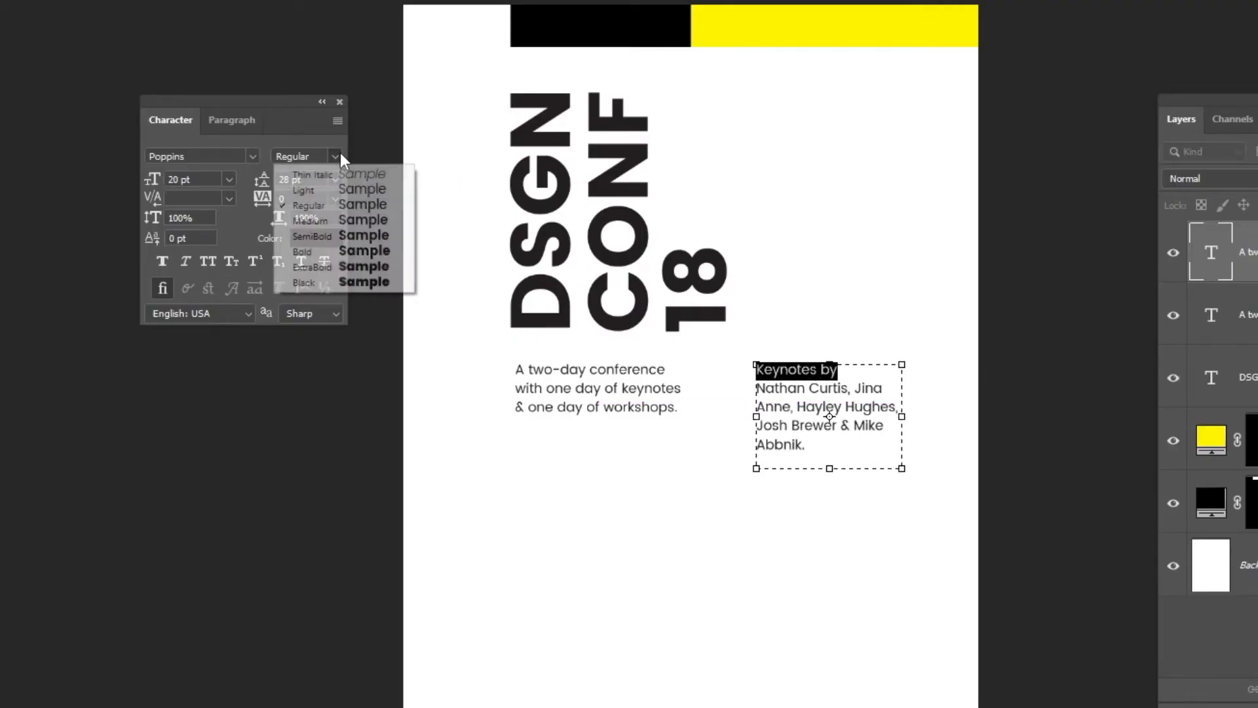
{"action": "left_click", "coordinate": [344, 237]}
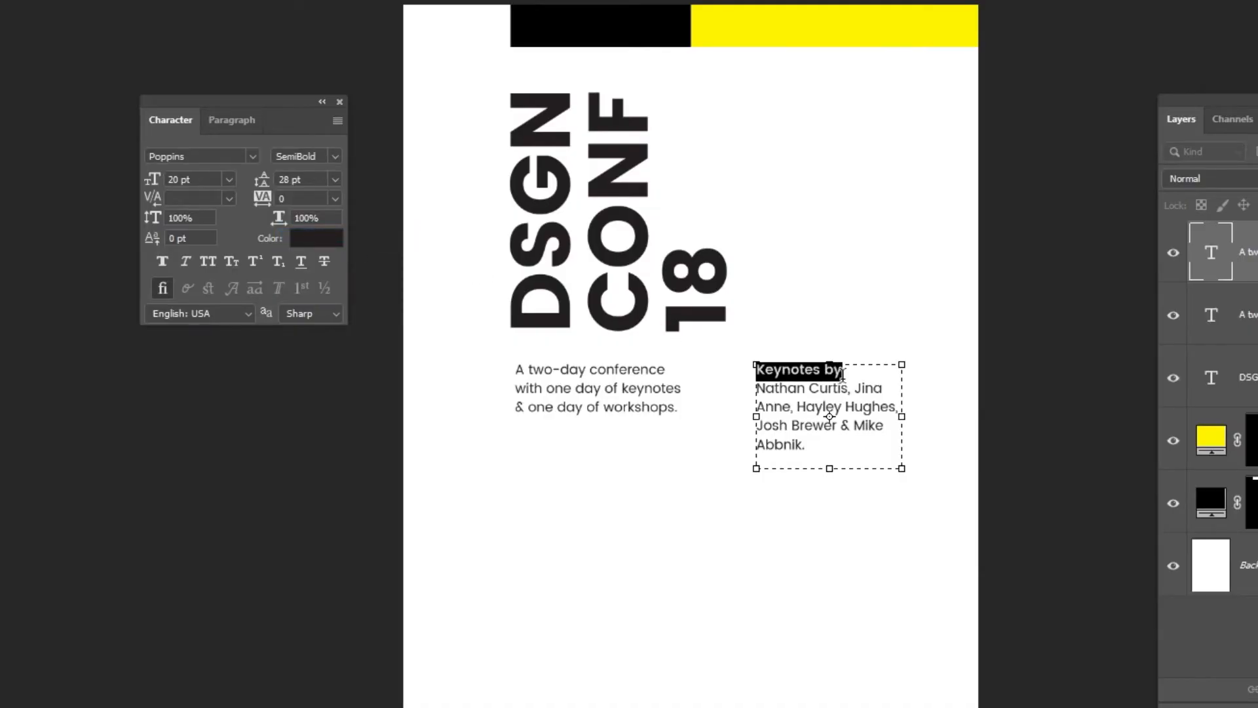
{"action": "key", "text": "ctrl+Return"}
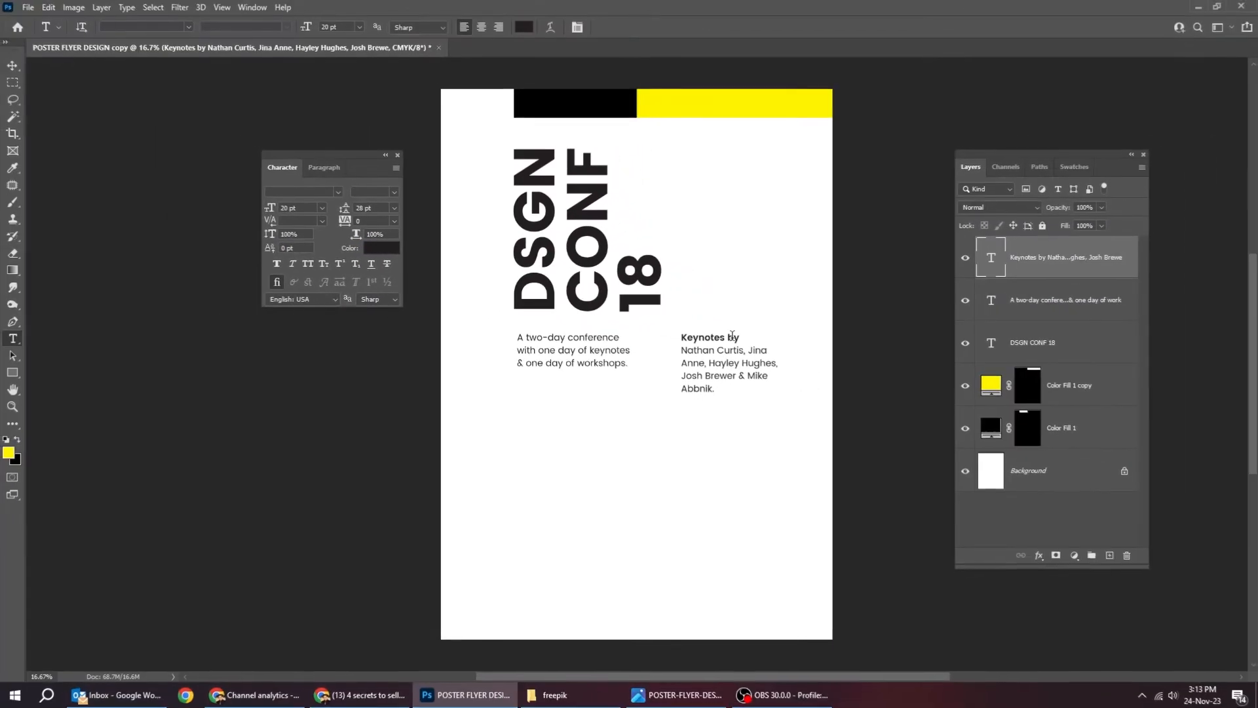
{"action": "key", "text": "v"}
{"action": "left_click_drag", "start_coordinate": [729, 362], "coordinate": [752, 364]}
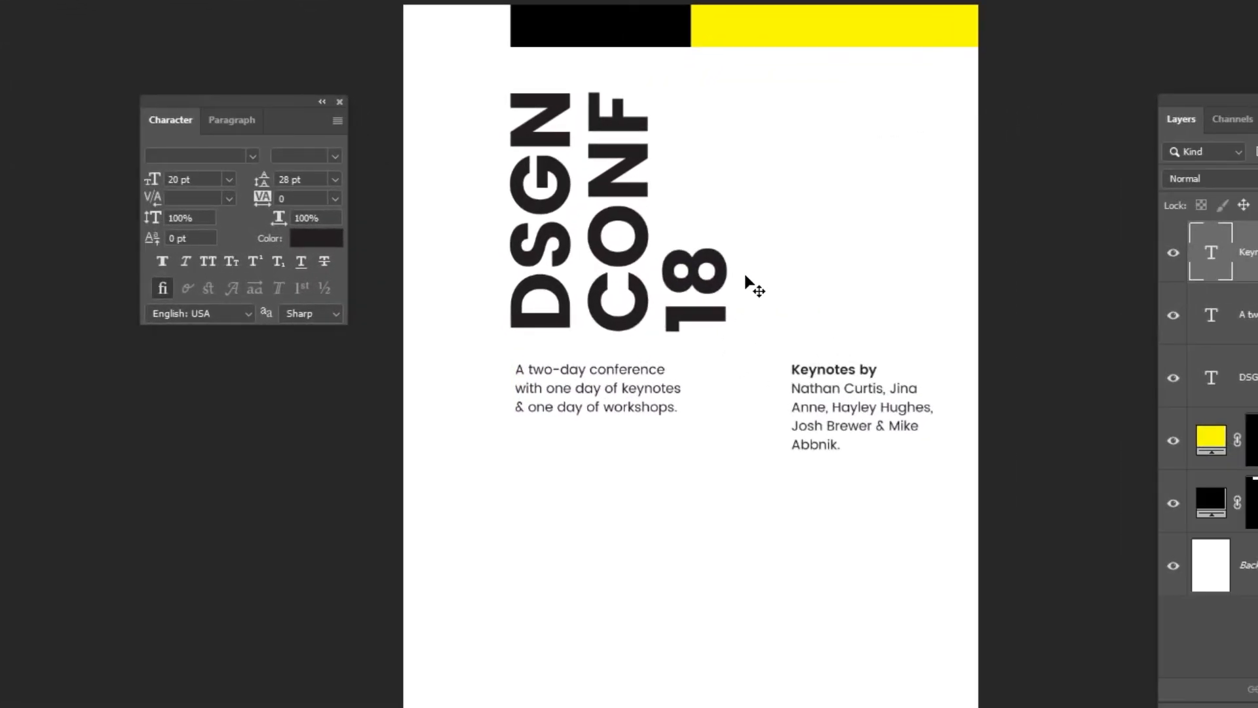
- Add the text "25 NOV/" above the keynotes block and scale it up to about 45 pt
{"action": "left_click", "coordinate": [803, 265]}
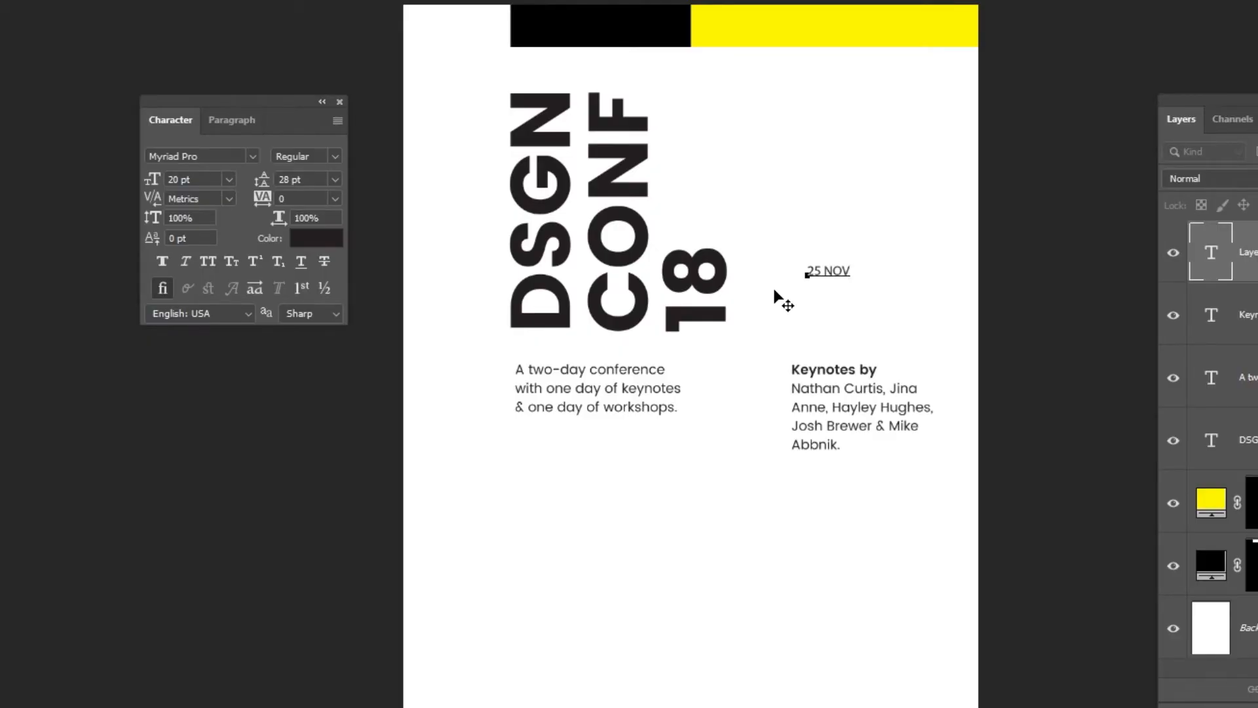
{"action": "key", "text": "ctrl+t"}
{"action": "left_click_drag", "start_coordinate": [855, 265], "coordinate": [901, 226]}
{"action": "key", "text": "Return"}
- Change the date text's font to Poppins SemiBold
{"action": "left_click", "coordinate": [335, 156]}
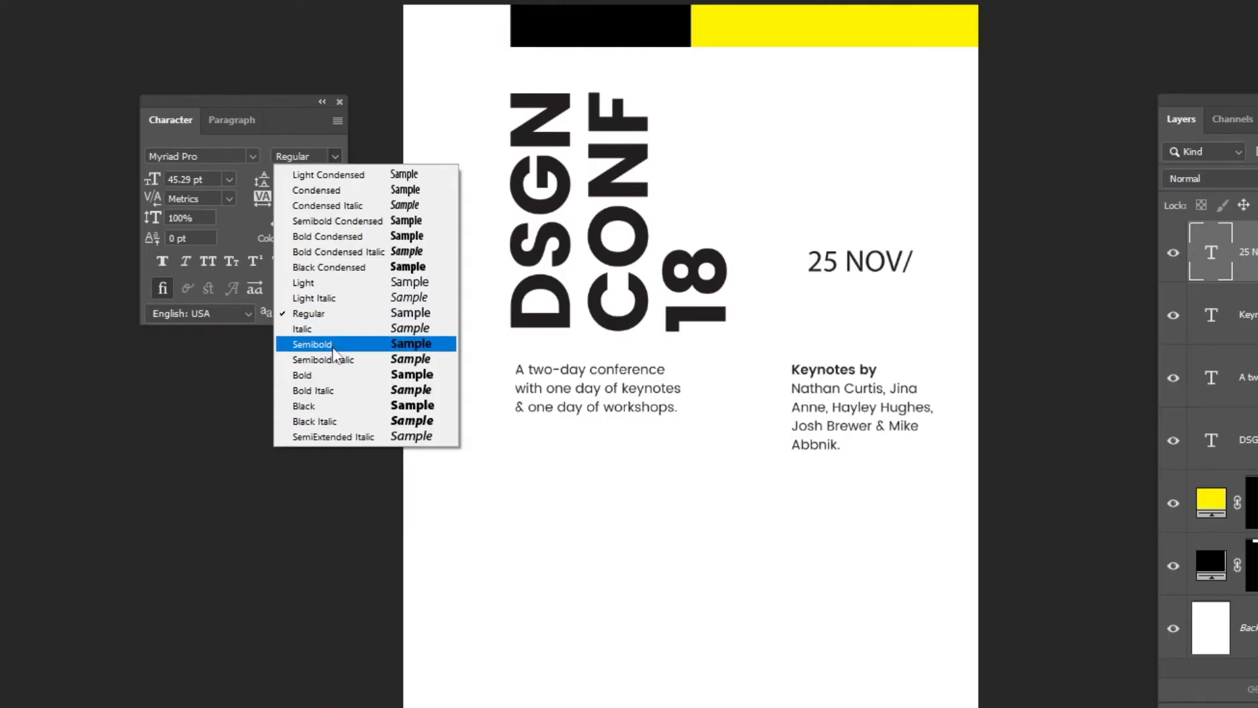
{"action": "left_click", "coordinate": [312, 343]}
{"action": "left_click", "coordinate": [208, 157]}
{"action": "type", "text": "POPP"}
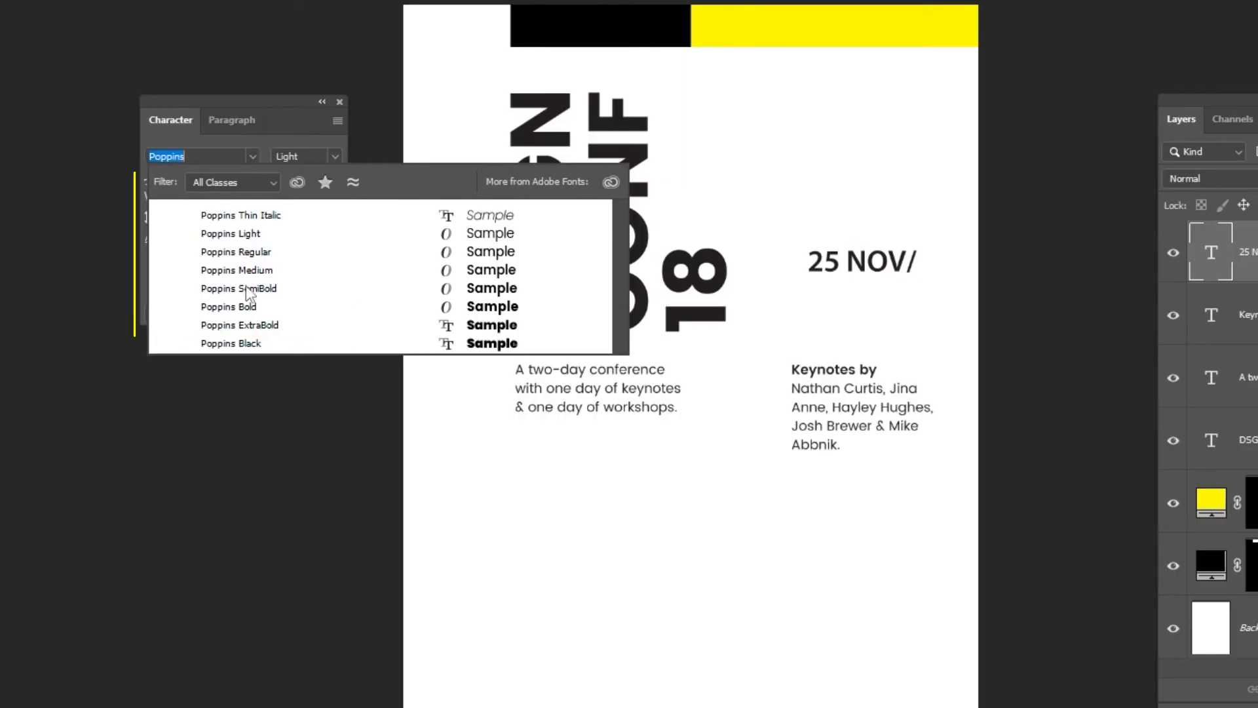
{"action": "left_click", "coordinate": [249, 291]}
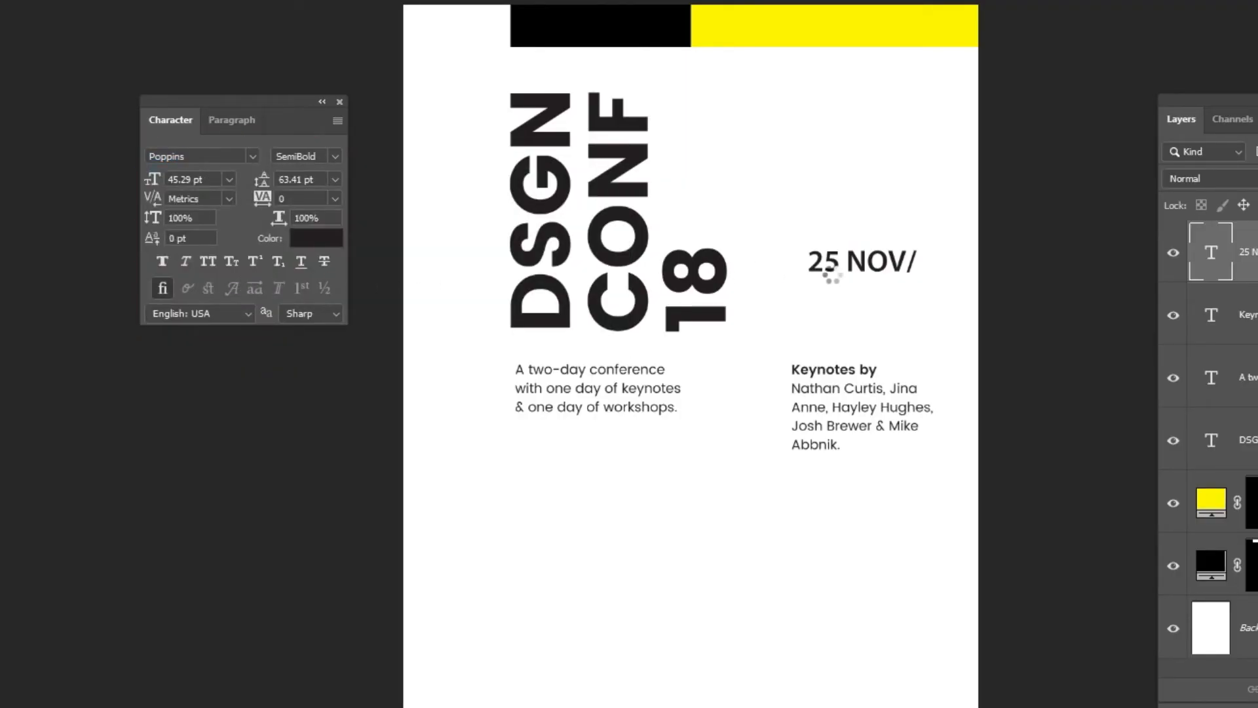
- Position the date above the keynotes block and set it to Bold at 48 pt
{"action": "left_click_drag", "start_coordinate": [865, 266], "coordinate": [847, 307]}
{"action": "key", "text": "shift+Up"}
{"action": "key", "text": "shift+Up"}
{"action": "key", "text": "shift+Up"}
{"action": "key", "text": "shift+Up"}
{"action": "key", "text": "shift+Up"}
{"action": "key", "text": "shift+Up"}
{"action": "key", "text": "shift+Up"}
{"action": "key", "text": "shift+Up"}
{"action": "key", "text": "shift+Up"}
{"action": "key", "text": "shift+Up"}
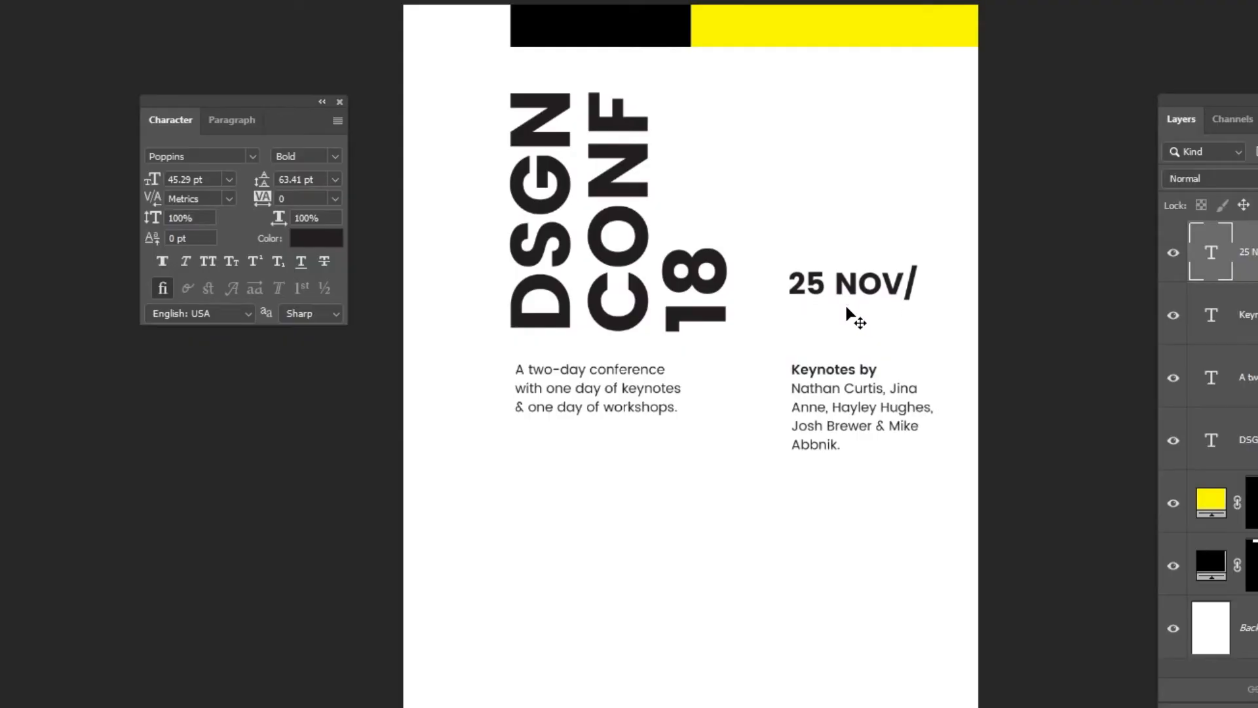
{"action": "type", "text": "48"}
{"action": "key", "text": "Return"}
- Add a two-line "new york city" text in all caps and place it directly below the date
{"action": "key", "text": "t"}
{"action": "left_click", "coordinate": [654, 564]}
{"action": "type", "text": "new yor"}
{"action": "key", "text": "ctrl+Return"}
{"action": "scroll", "coordinate": [666, 564], "scroll_direction": "up", "scroll_amount": 1}
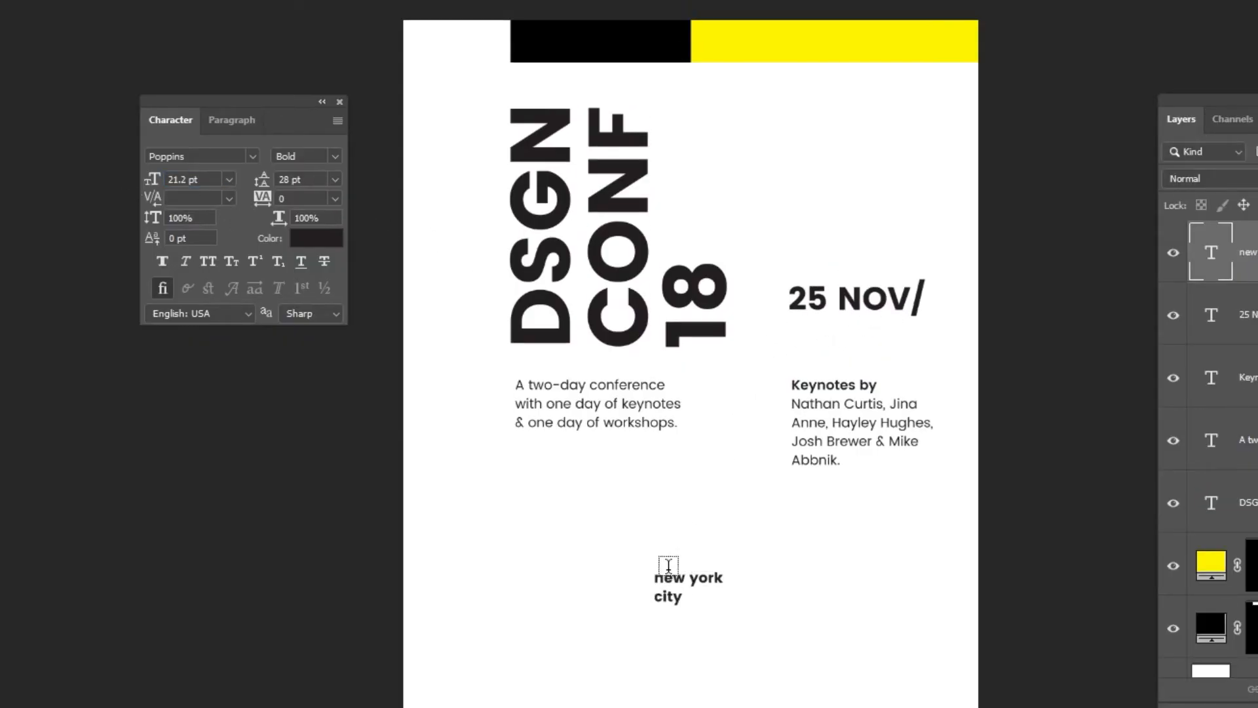
{"action": "left_click", "coordinate": [207, 261]}
{"action": "left_click_drag", "start_coordinate": [694, 590], "coordinate": [832, 340]}
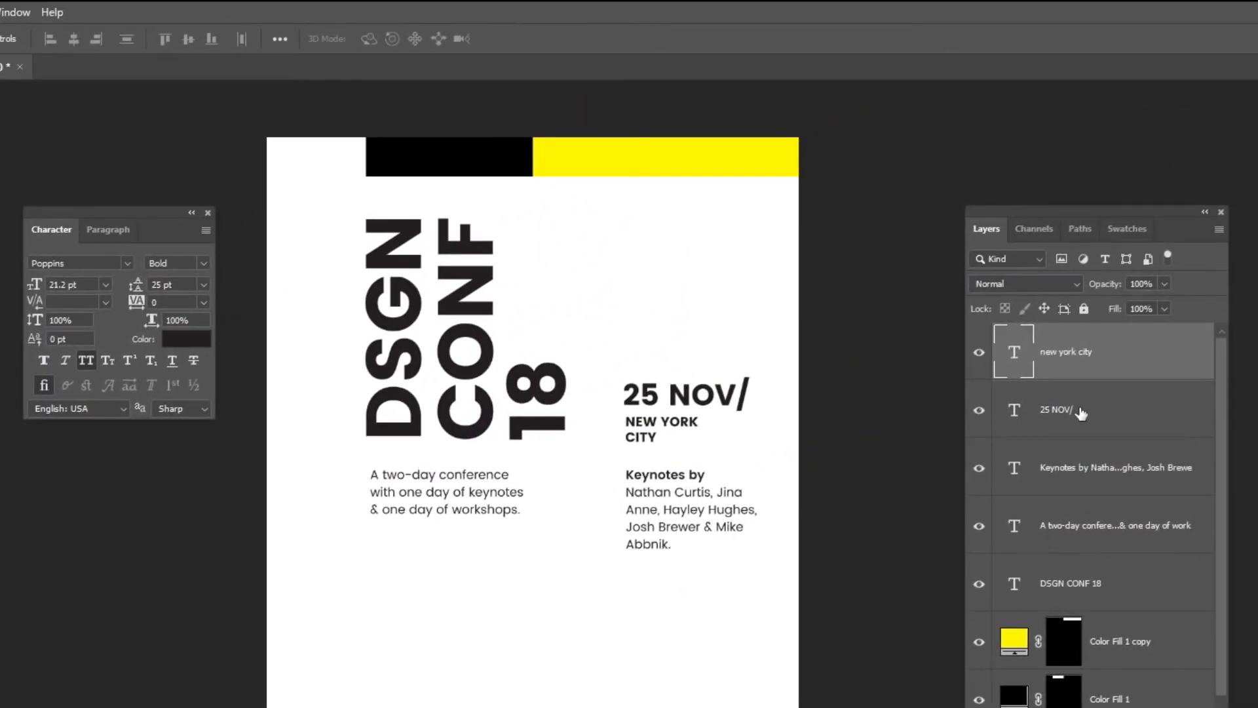
- Select the city, date and keynotes text layers and align their left edges
{"action": "left_click", "coordinate": [1098, 435], "text": "shift"}
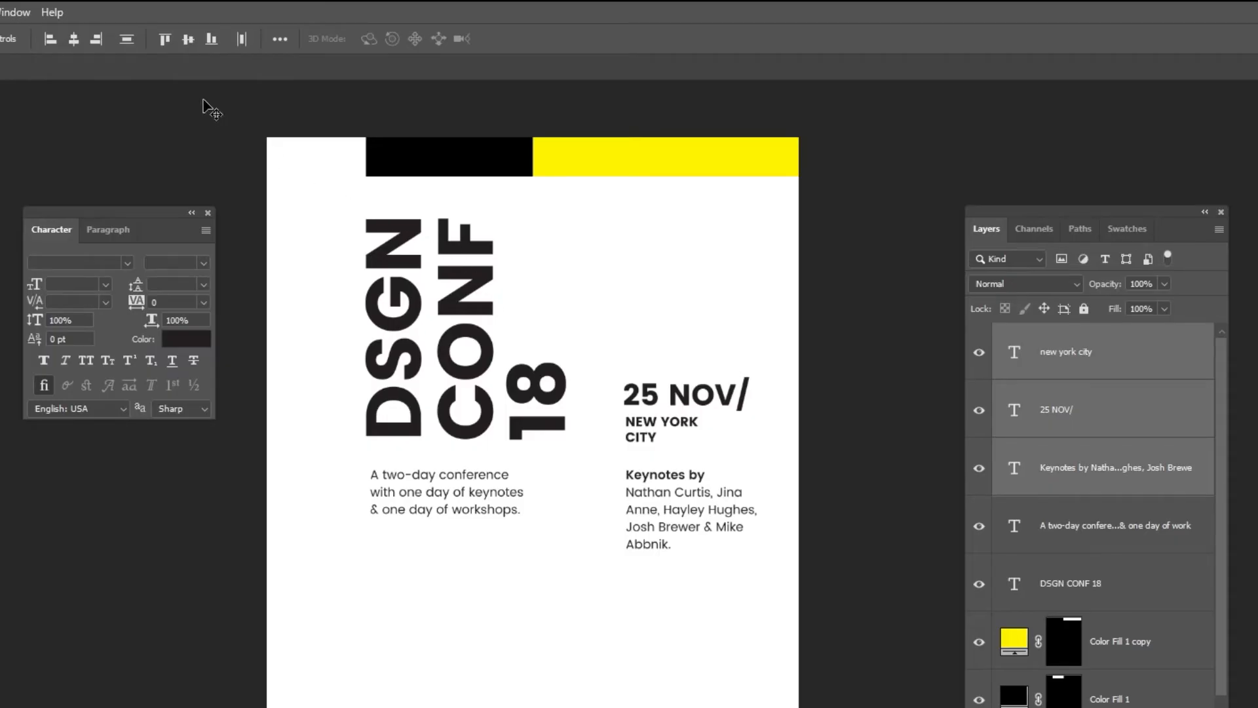
{"action": "left_click", "coordinate": [47, 43]}
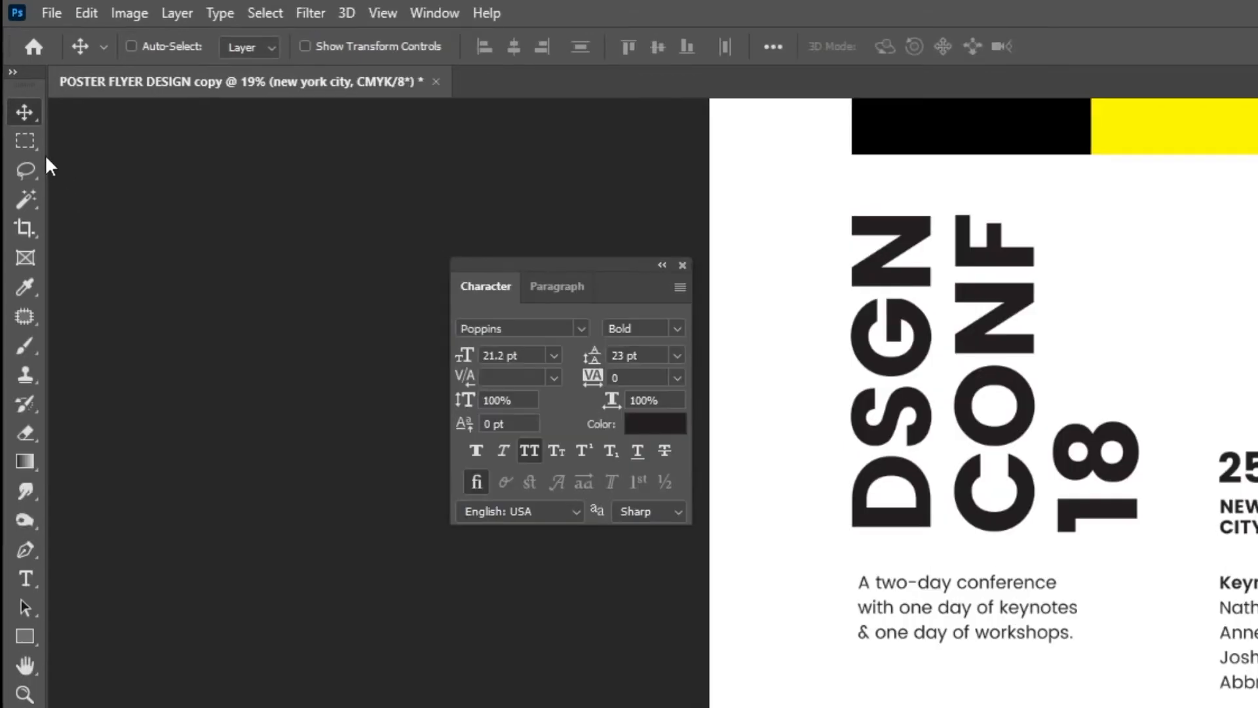
- Marquee a large rectangle in the page's lower-right corner and fill it with a yellow fff200 Solid Color layer
{"action": "left_click", "coordinate": [2, 84]}
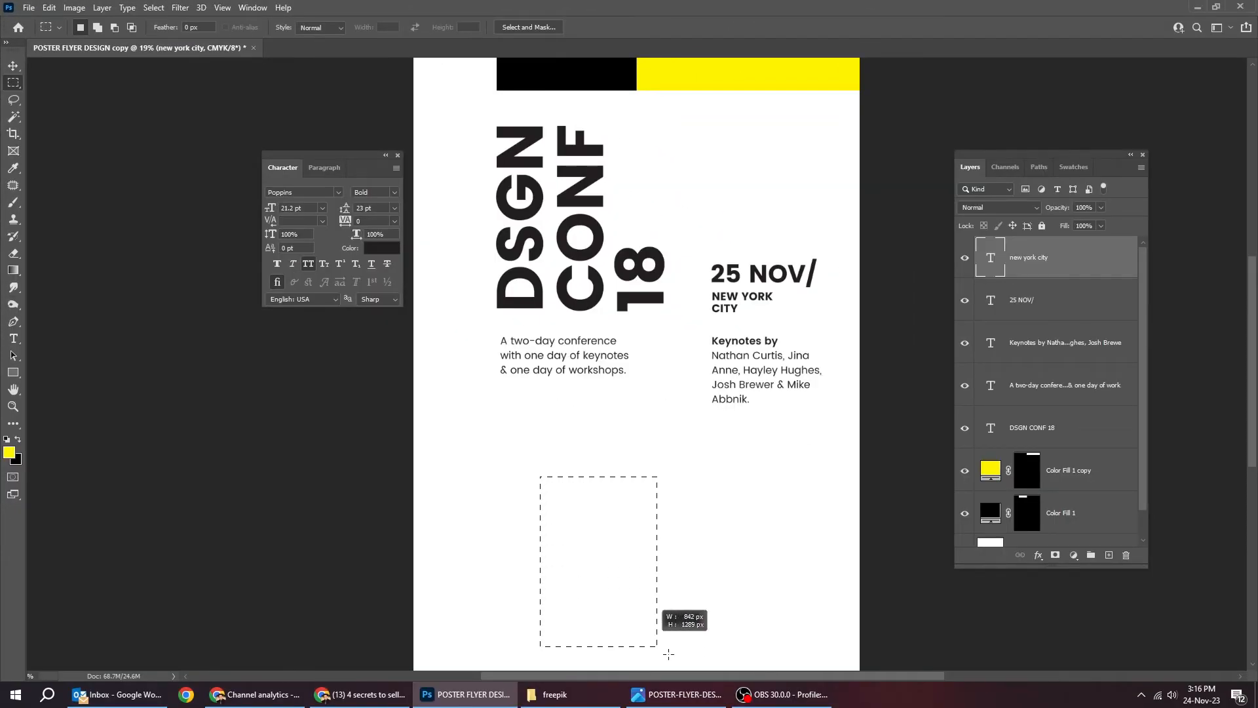
{"action": "left_click_drag", "start_coordinate": [668, 653], "coordinate": [927, 663]}
{"action": "left_click_drag", "start_coordinate": [690, 455], "coordinate": [681, 570]}
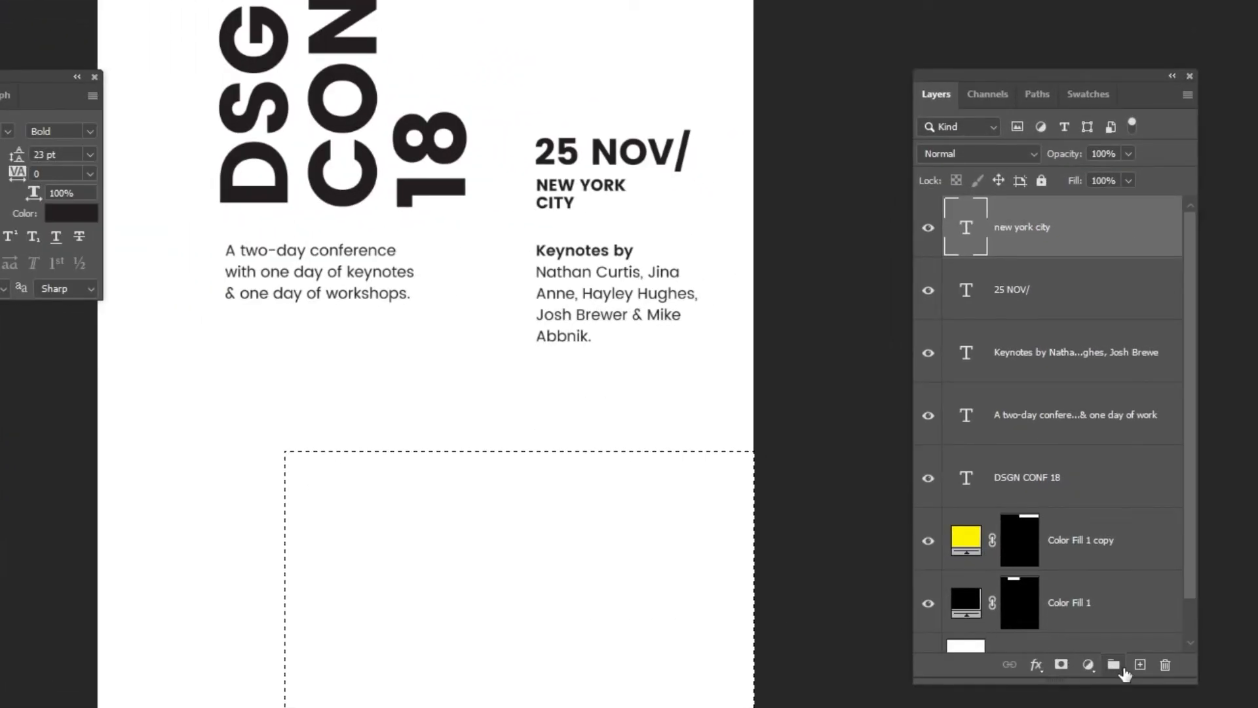
{"action": "left_click", "coordinate": [1088, 664]}
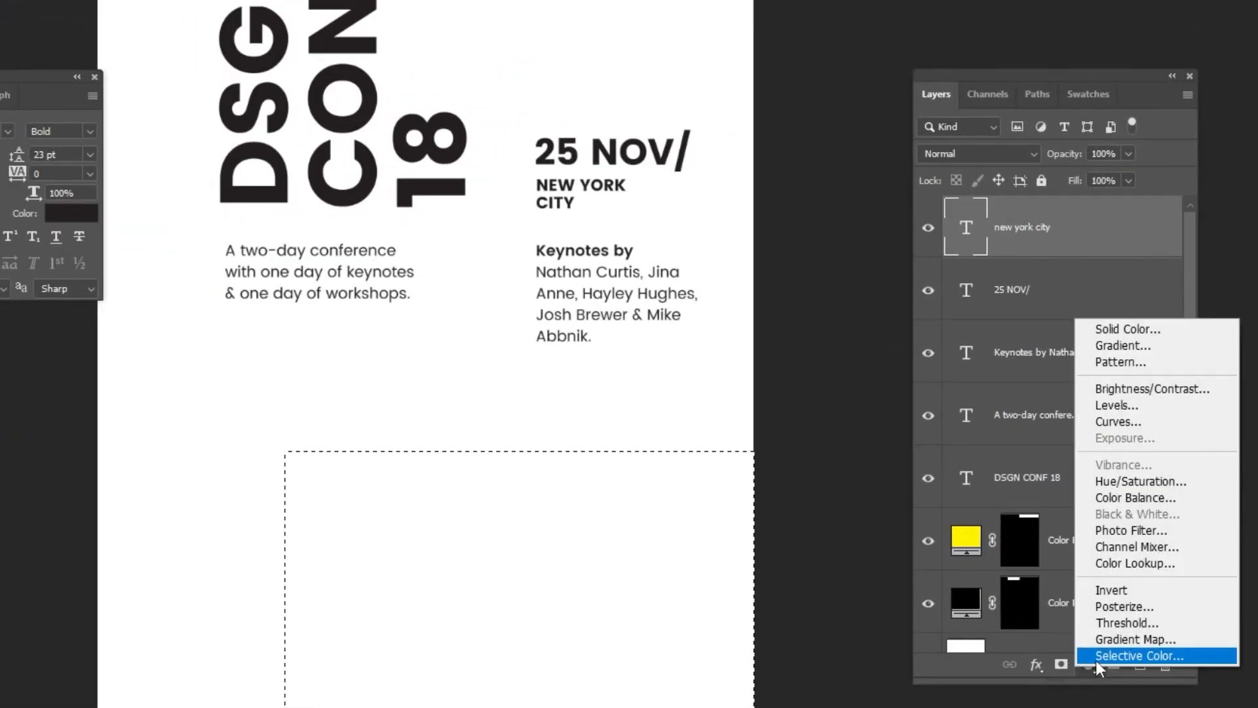
{"action": "left_click", "coordinate": [1156, 336]}
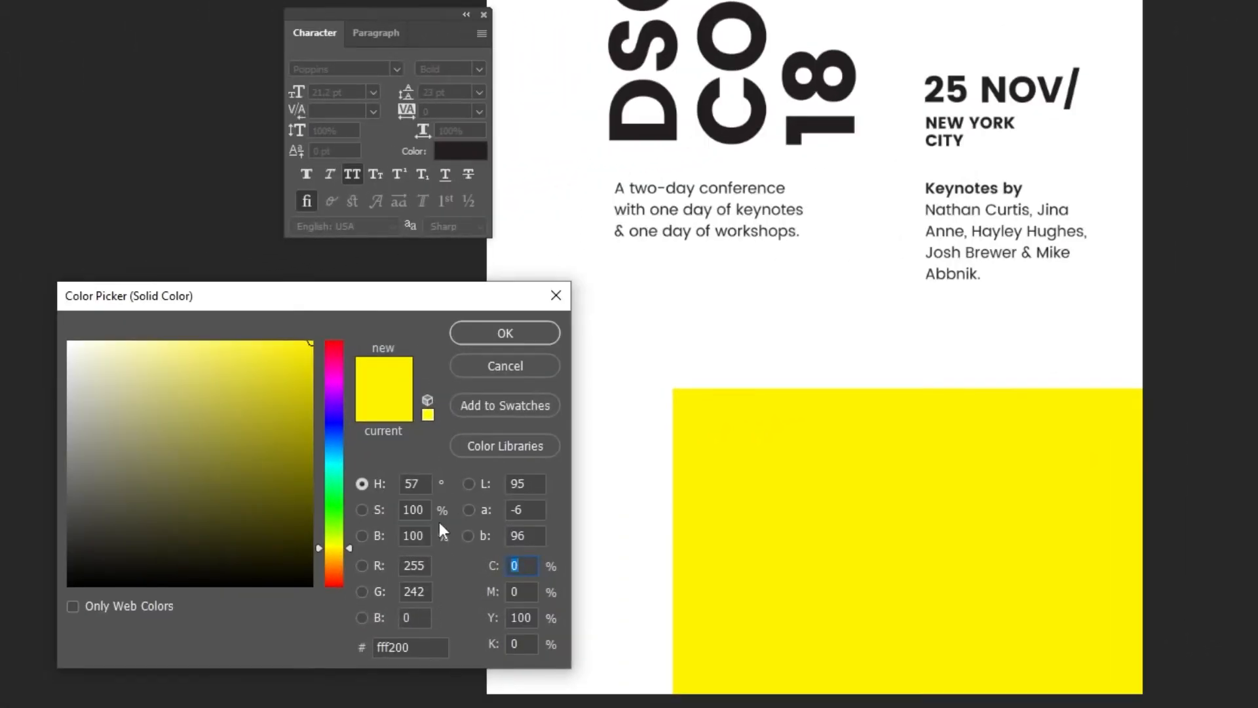
{"action": "left_click", "coordinate": [496, 340]}
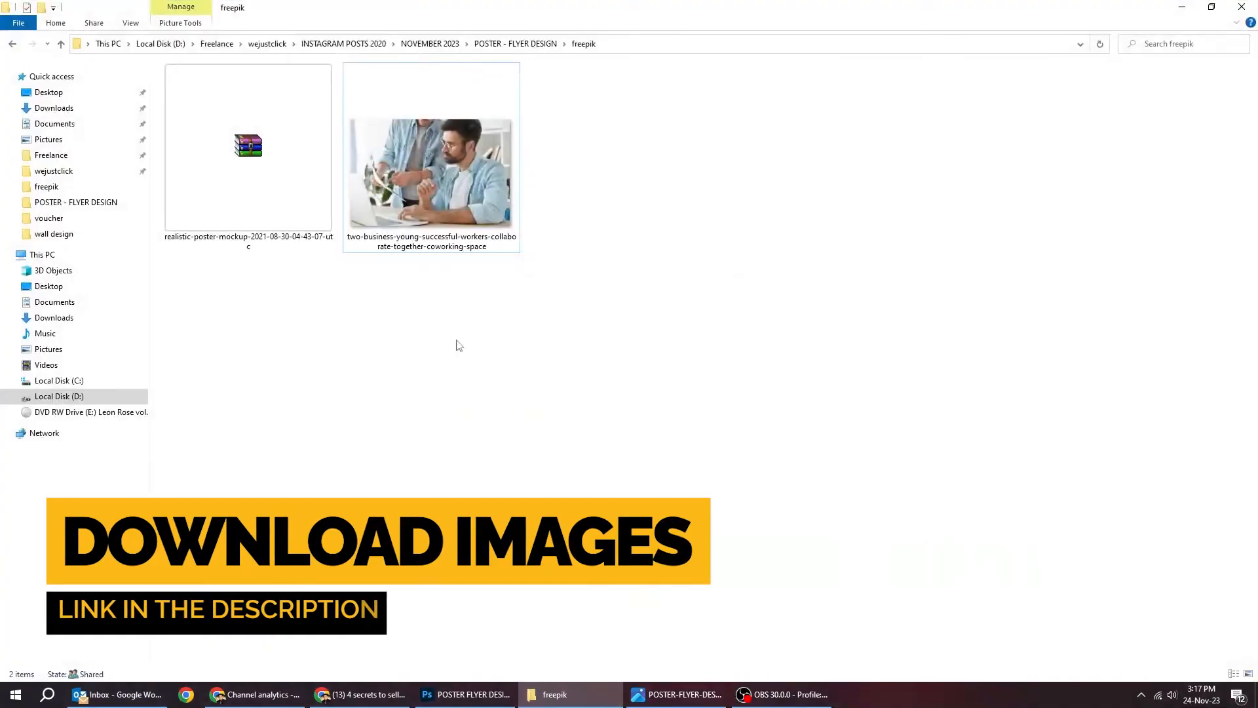
- Place the two-business-workers coworking photo from the freepik folder over the yellow rectangle and clip it to that fill layer
{"action": "left_click_drag", "start_coordinate": [429, 174], "coordinate": [572, 615]}
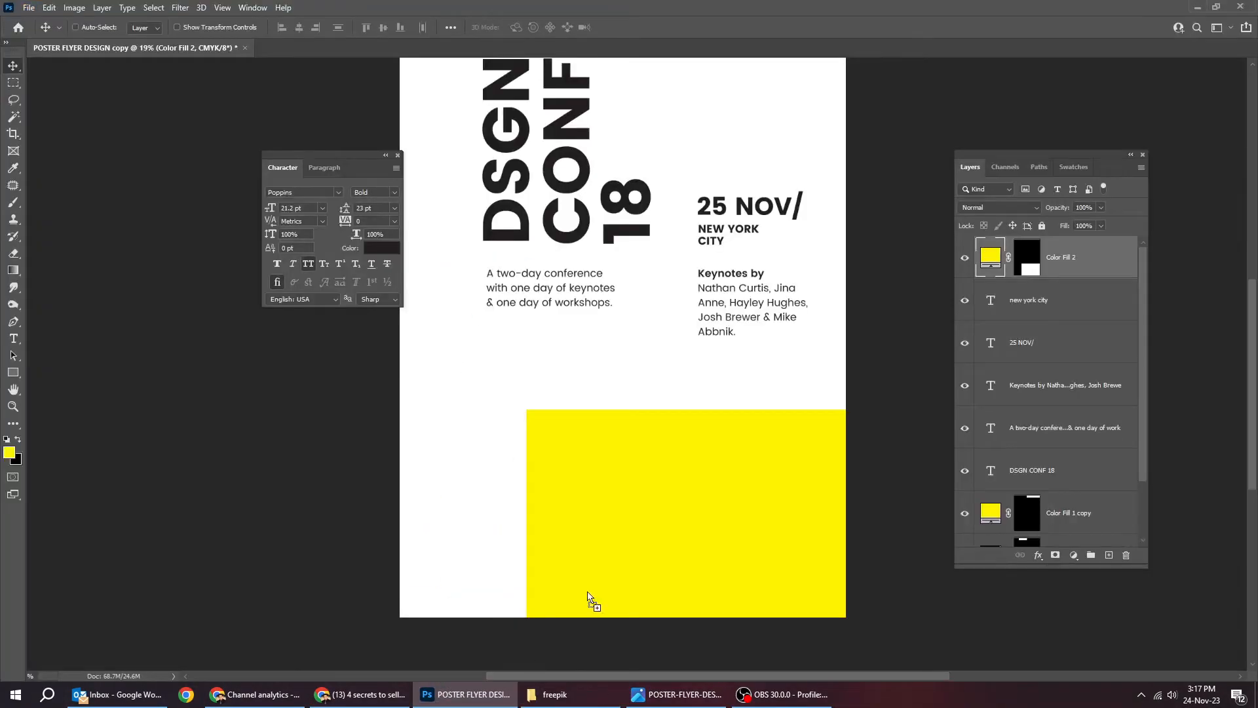
{"action": "left_click_drag", "start_coordinate": [618, 554], "coordinate": [619, 553]}
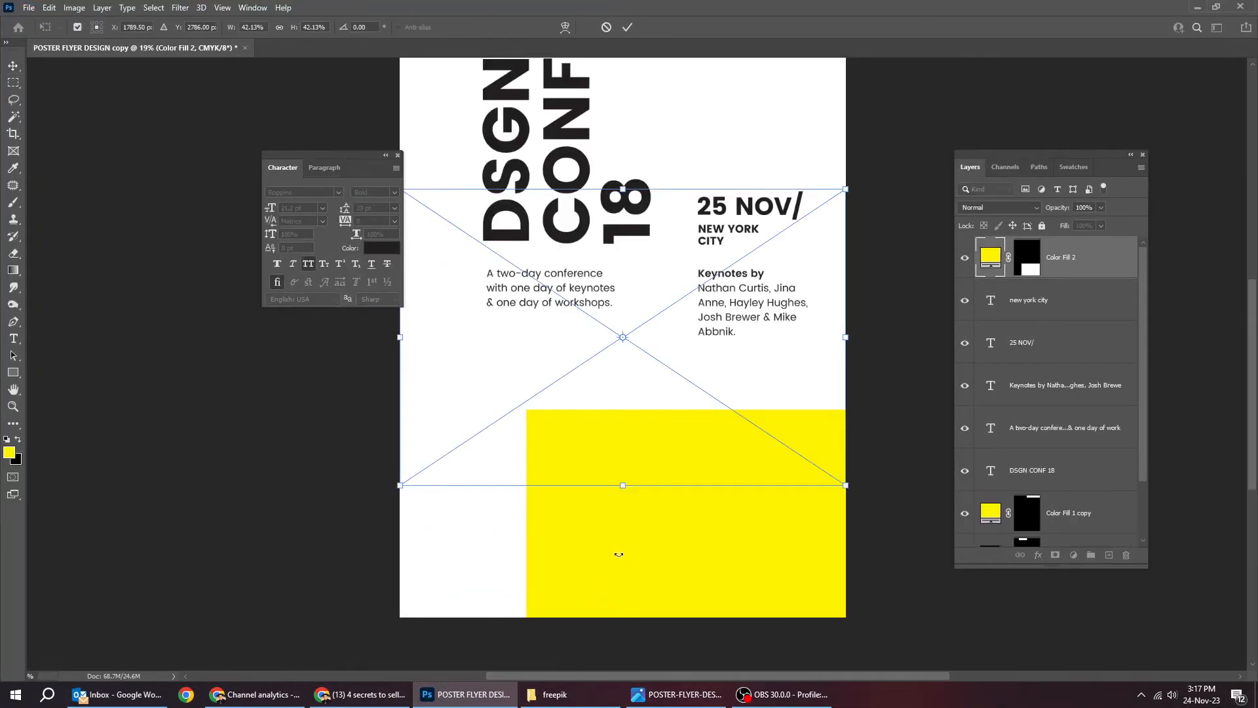
{"action": "left_click_drag", "start_coordinate": [481, 227], "coordinate": [509, 432]}
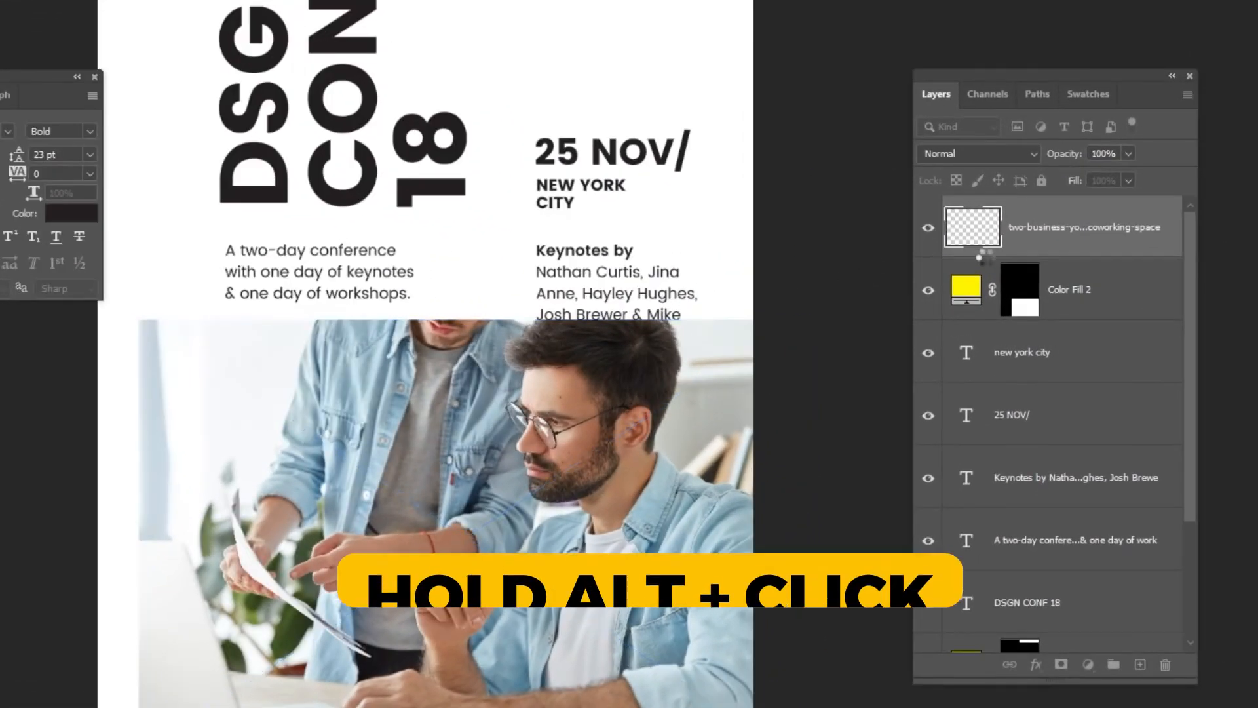
{"action": "key", "text": "Return"}
{"action": "left_click", "coordinate": [1116, 257], "text": "alt"}
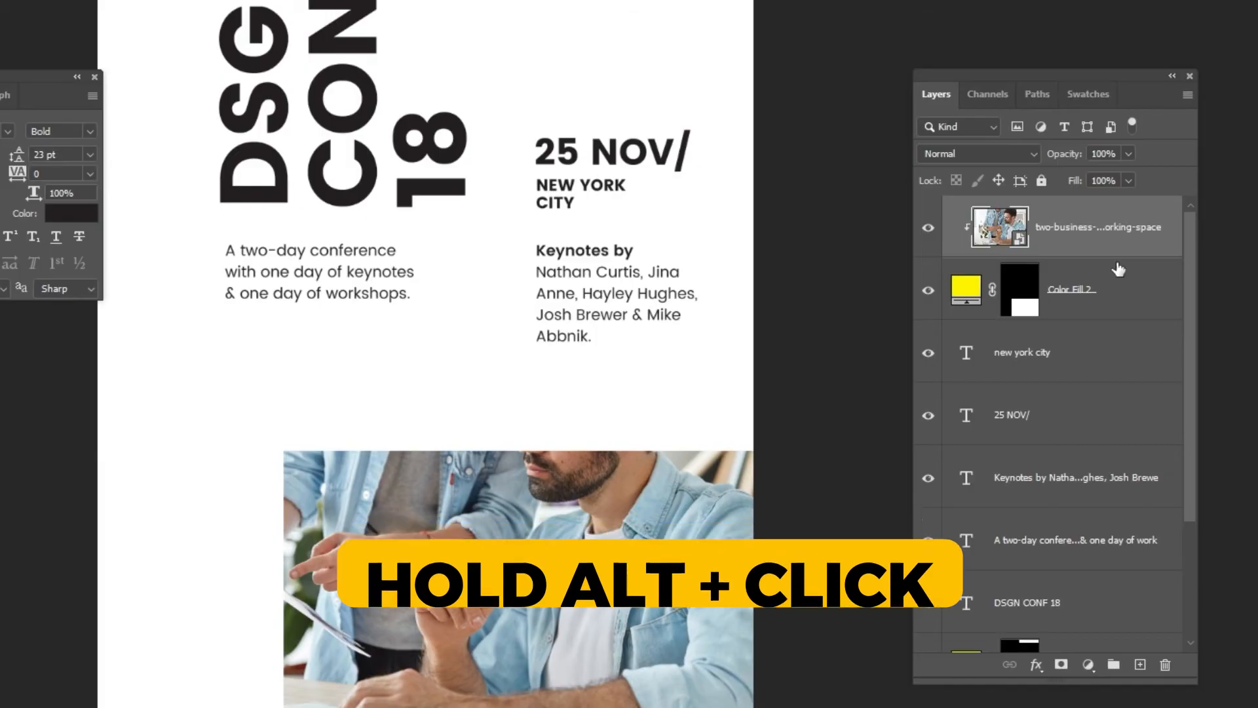
- Scale down the clipped photo from its upper-left corner so both workers fit better inside the rectangle
{"action": "key", "text": "ctrl+t"}
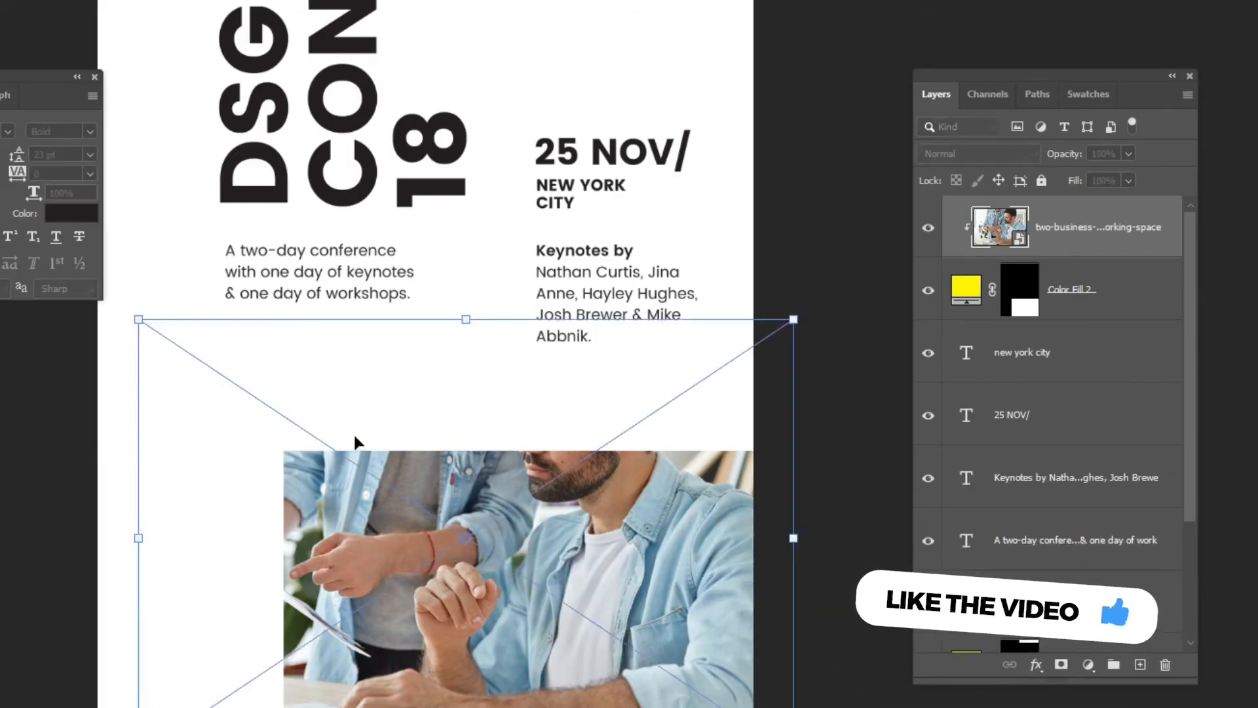
{"action": "left_click_drag", "start_coordinate": [136, 318], "coordinate": [281, 427]}
{"action": "key", "text": "Return"}
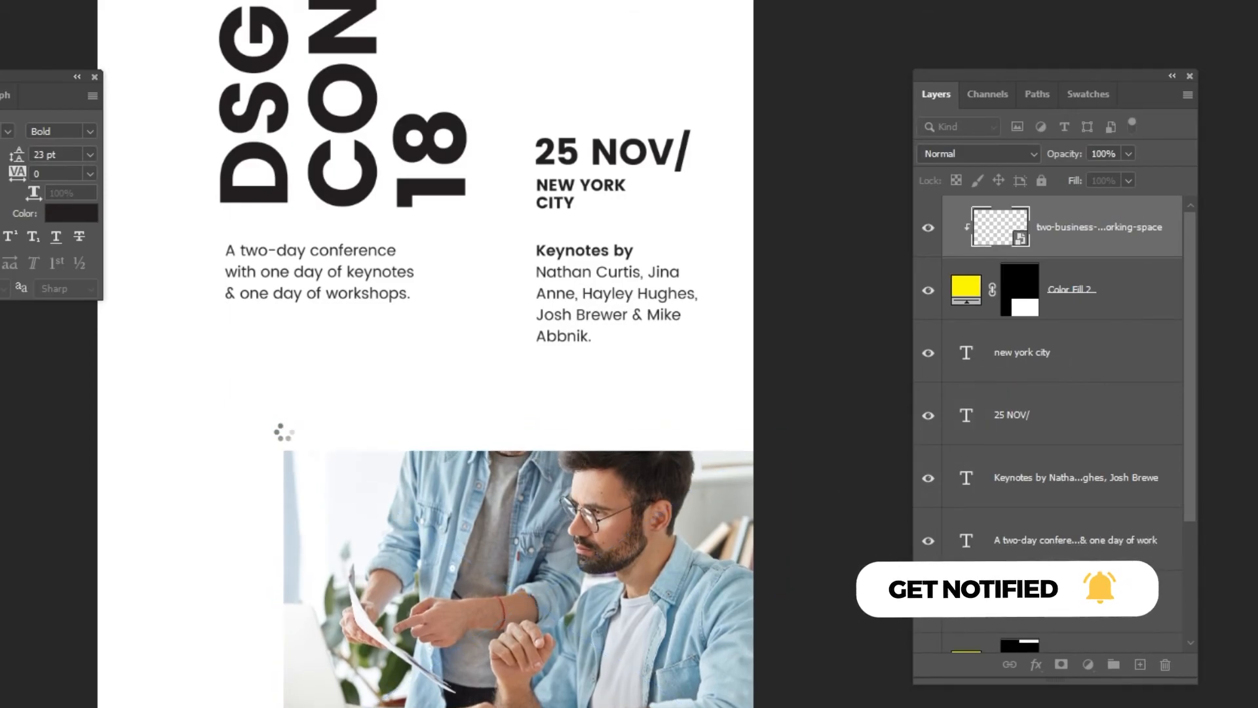
- Blend the clipped coworking photo with the yellow fill using Multiply and lower its opacity to 70%
{"action": "left_click", "coordinate": [973, 157]}
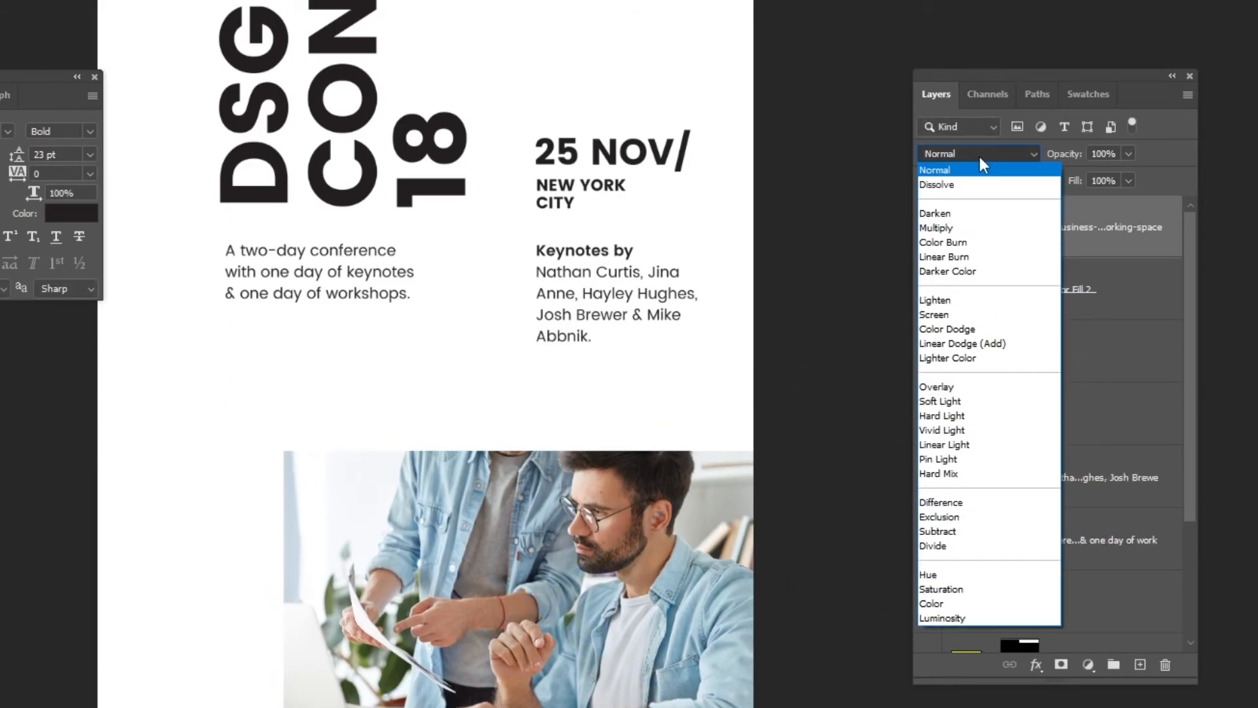
{"action": "left_click", "coordinate": [988, 234]}
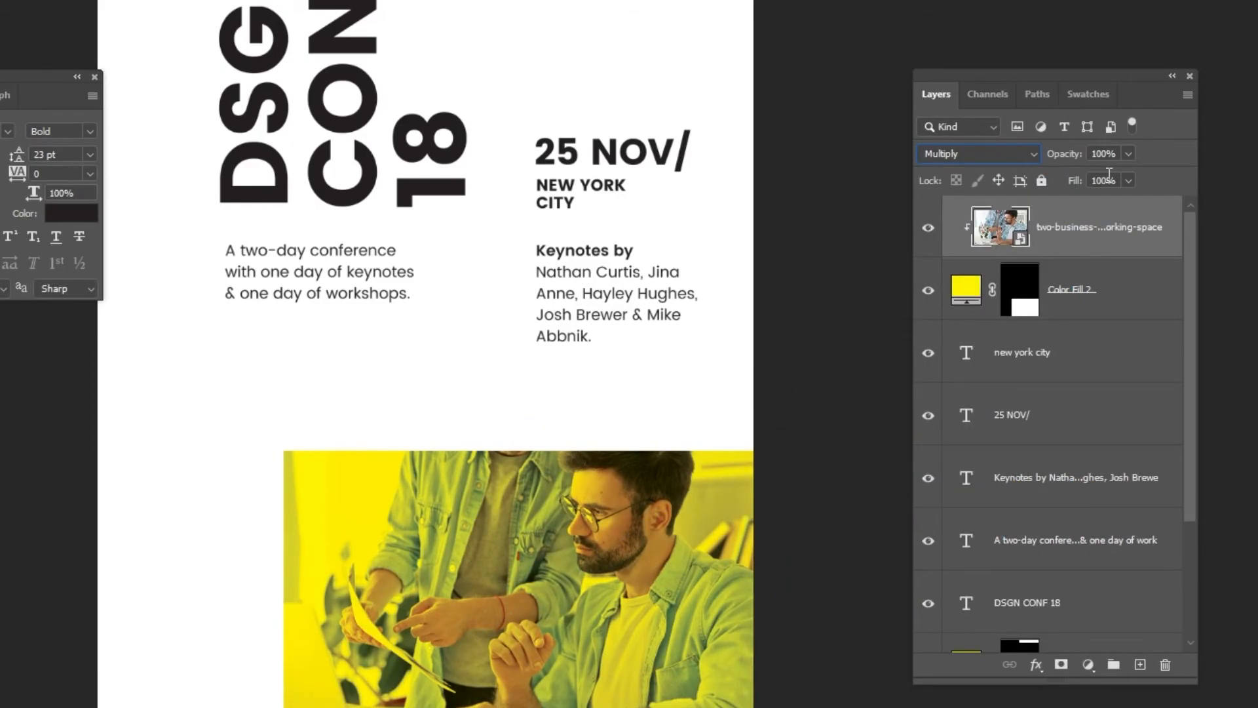
{"action": "left_click_drag", "start_coordinate": [1105, 175], "coordinate": [1102, 175]}
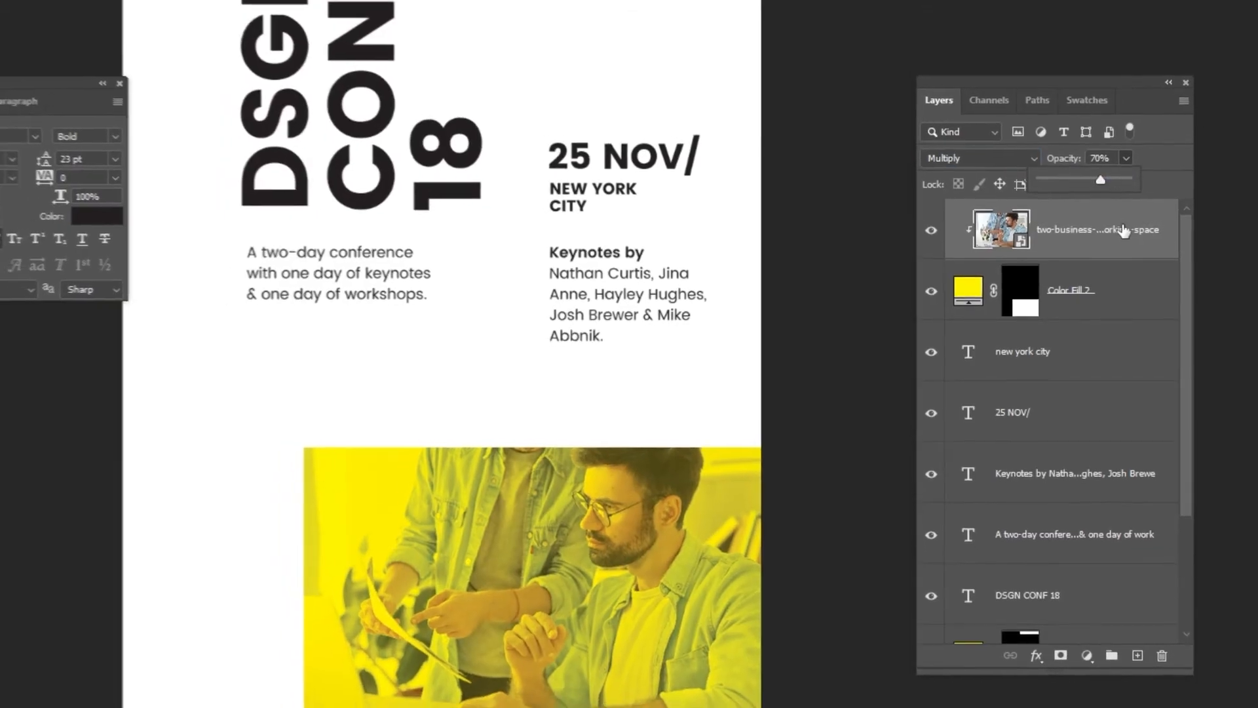
{"action": "left_click", "coordinate": [1122, 229]}
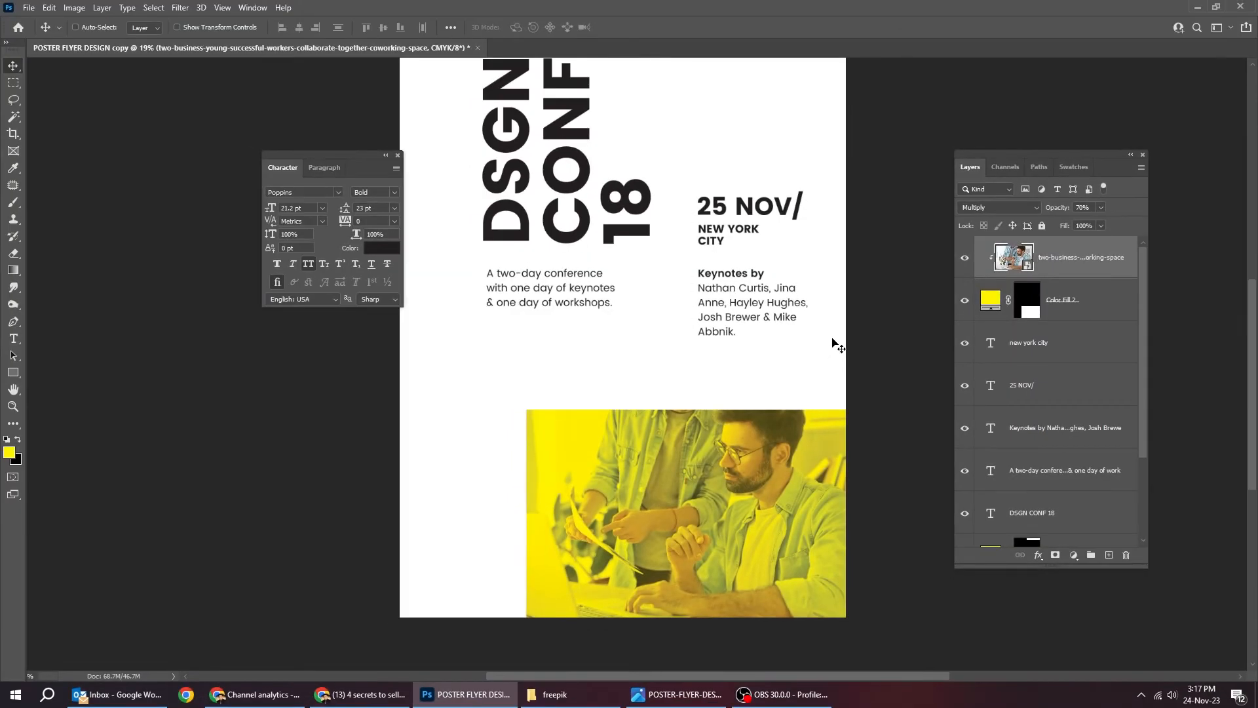
- Add a text layer reading GET YOUR TICKETS NOW in the blank area above 25 NOV/
{"action": "scroll", "coordinate": [834, 345], "scroll_direction": "up", "scroll_amount": 2}
{"action": "key", "text": "t"}
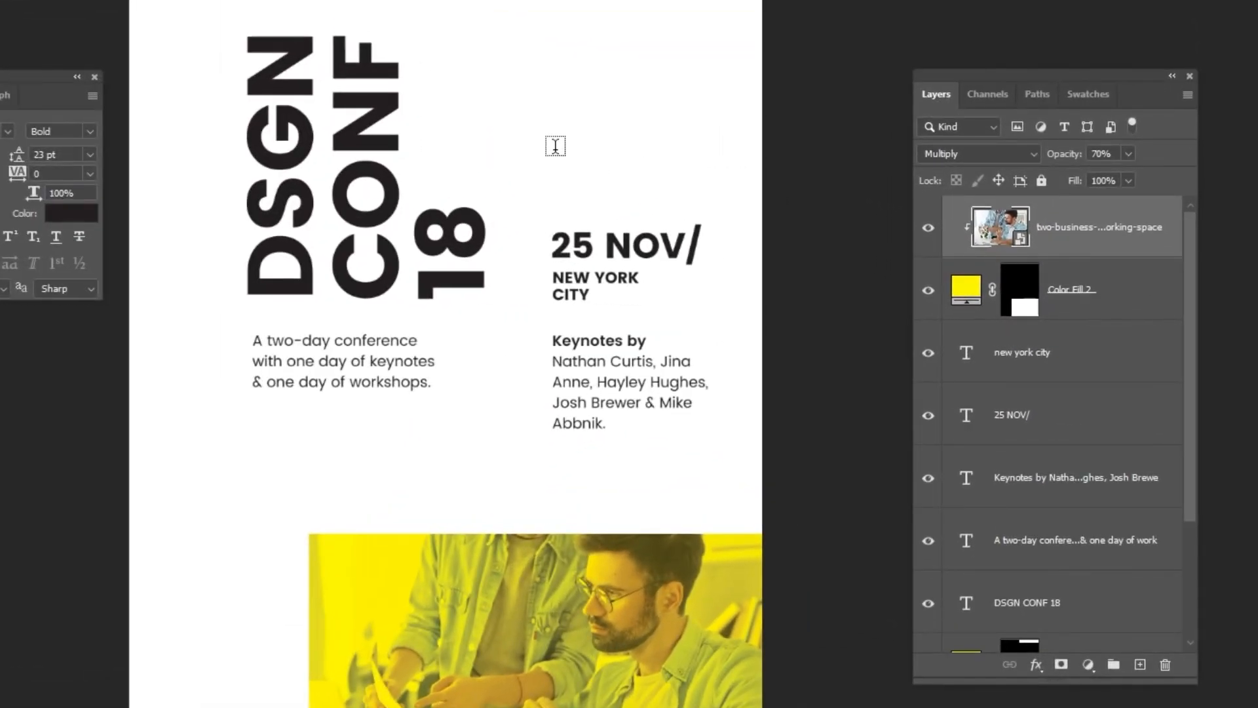
{"action": "left_click", "coordinate": [555, 146]}
{"action": "type", "text": "GET YOUR TICKETS NOW"}
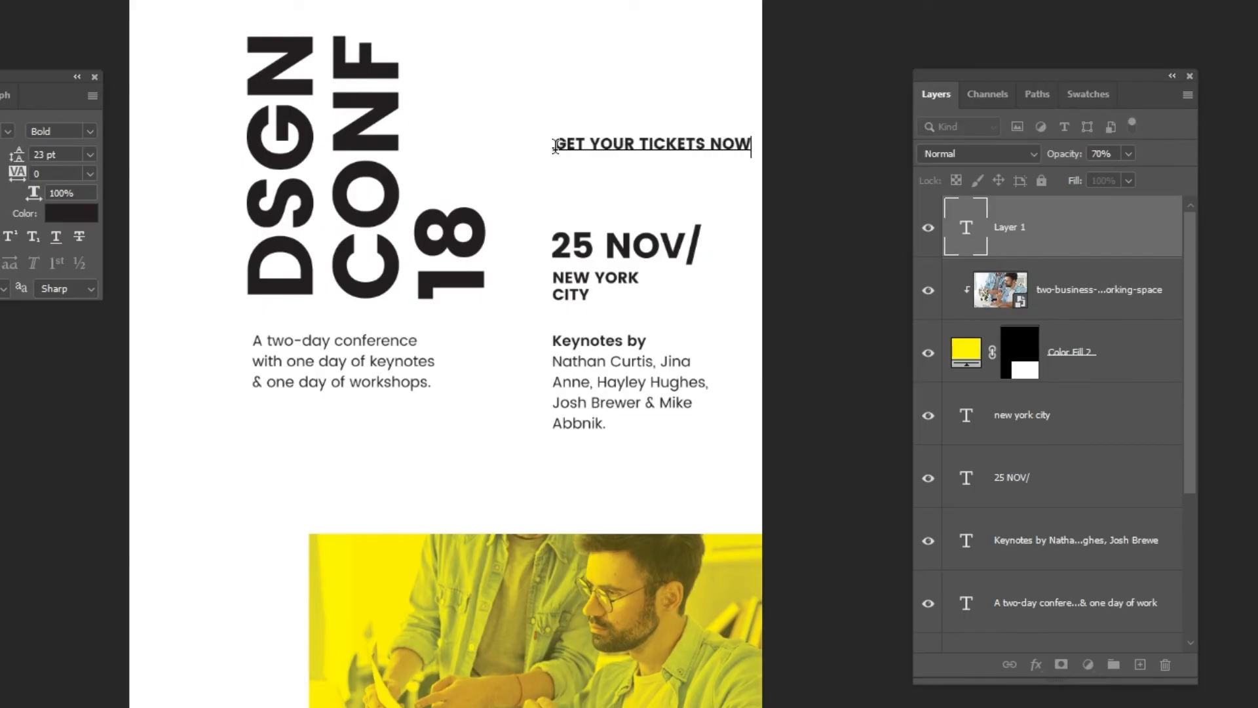
- Rotate the tickets text to read vertically upward and place it above the start of the date line
{"action": "left_click", "coordinate": [556, 157]}
{"action": "left_click_drag", "start_coordinate": [780, 178], "coordinate": [680, 18]}
{"action": "key", "text": "Return"}
{"action": "left_click_drag", "start_coordinate": [667, 130], "coordinate": [613, 108]}
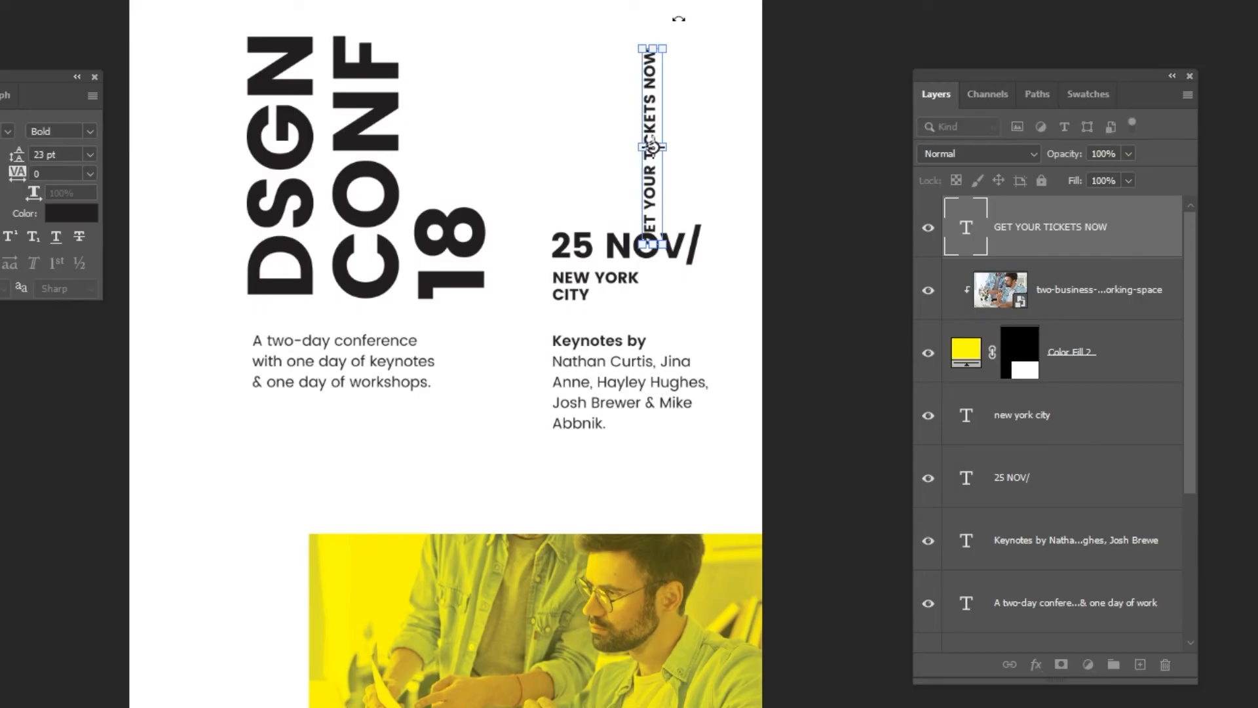
{"action": "left_click_drag", "start_coordinate": [774, 109], "coordinate": [737, 102]}
- Set the tickets text to Poppins Medium at 14 pt and reposition it above the date, in line with its left edge
{"action": "left_click", "coordinate": [252, 131]}
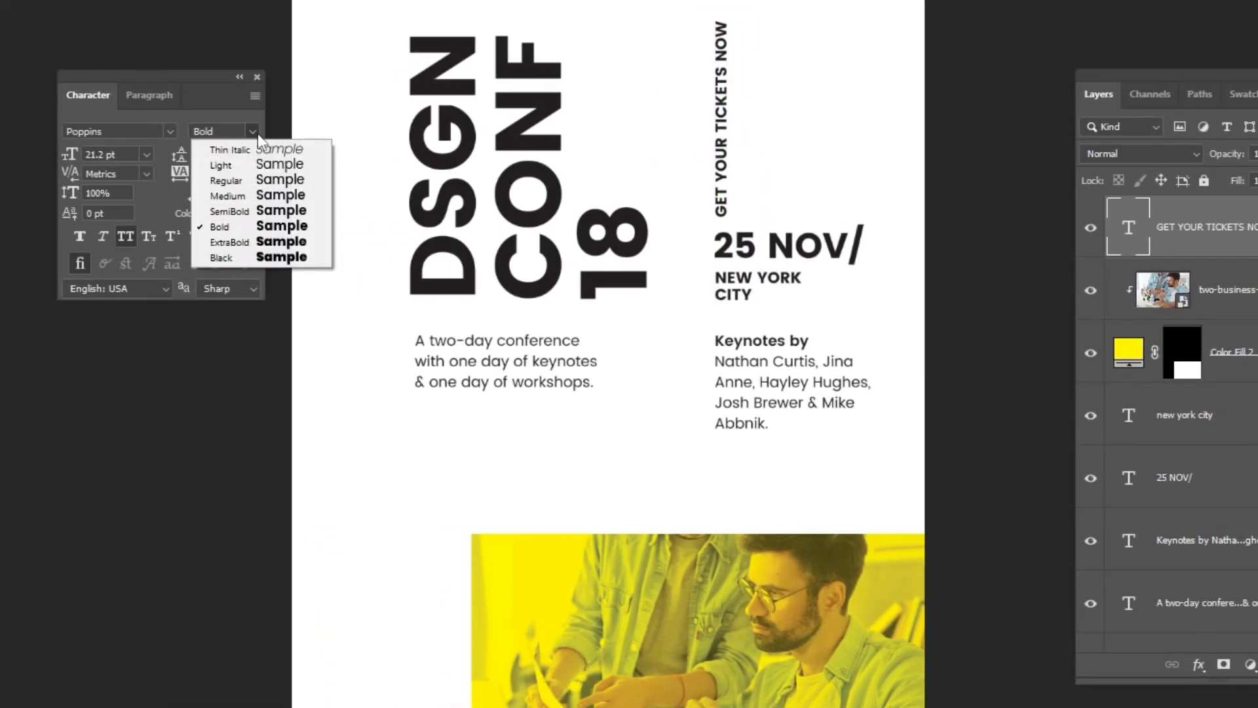
{"action": "left_click", "coordinate": [276, 196]}
{"action": "left_click_drag", "start_coordinate": [132, 156], "coordinate": [35, 156]}
{"action": "type", "text": "14"}
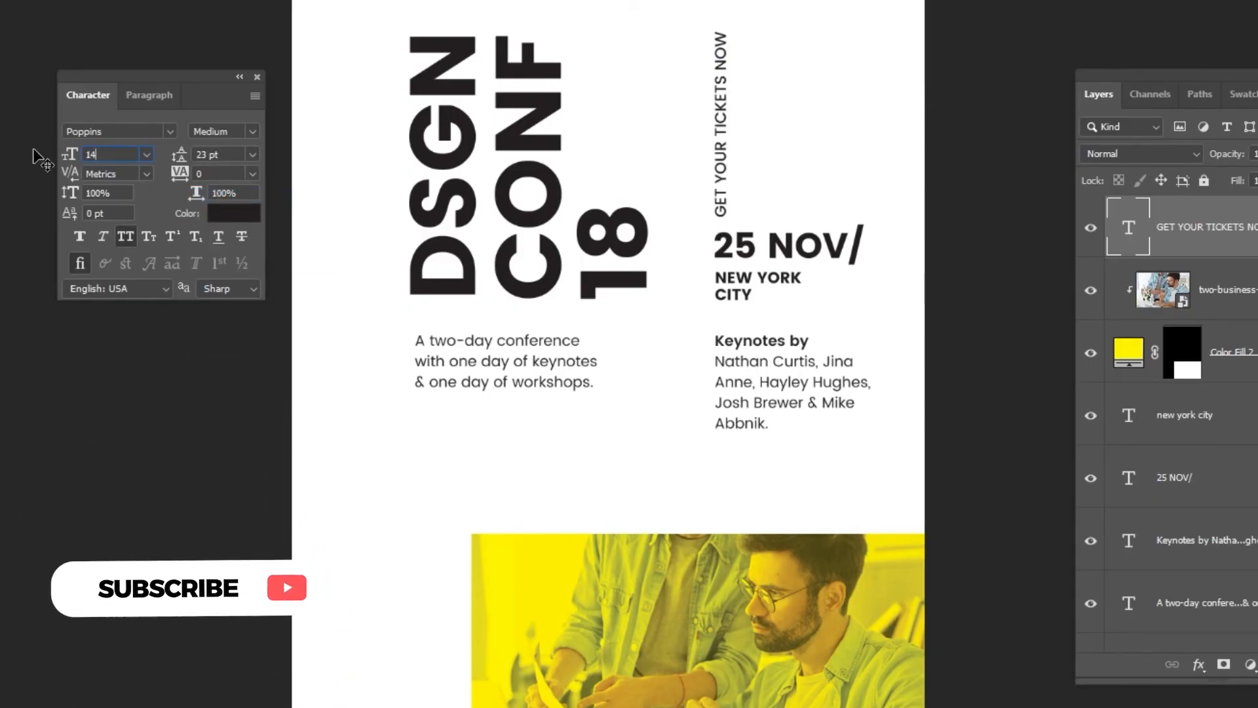
{"action": "key", "text": "Return"}
{"action": "left_click_drag", "start_coordinate": [728, 168], "coordinate": [724, 153]}
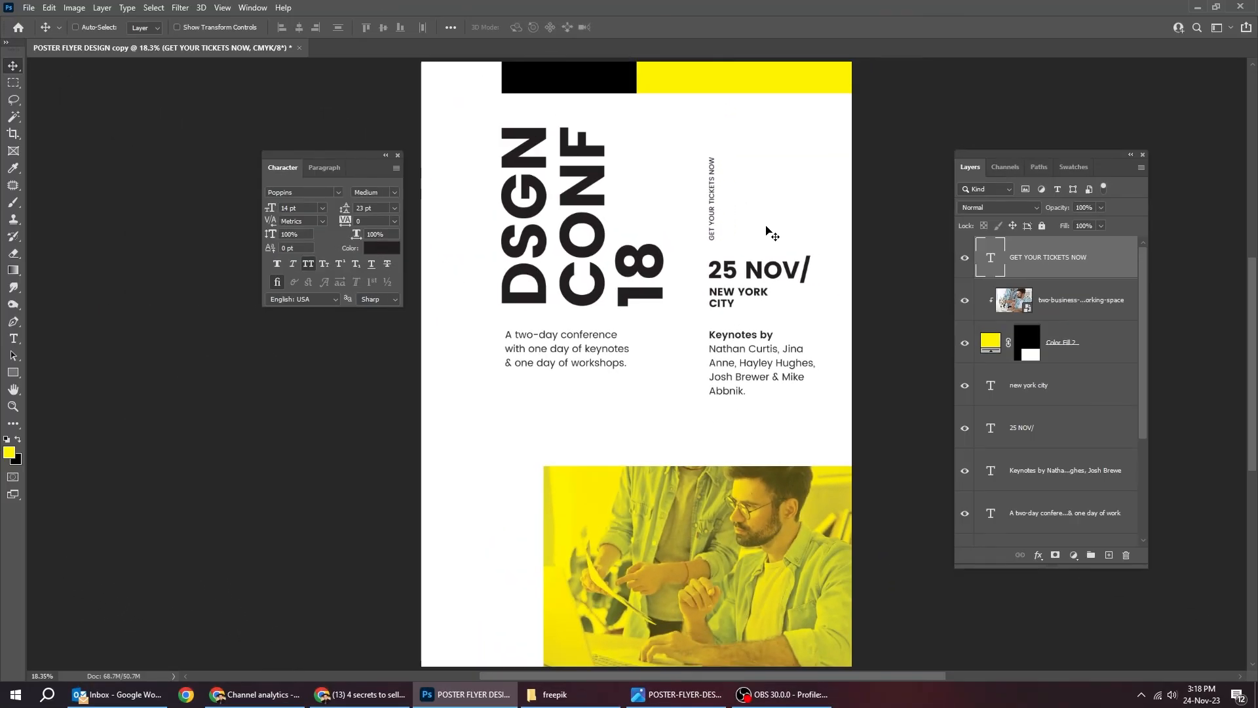
- Duplicate the vertical tickets text beside the photo, reword it as BROUGHT TO YOU BY DESIGN PARTNERS, and set its size to 12 pt
{"action": "left_click_drag", "start_coordinate": [740, 227], "coordinate": [483, 556]}
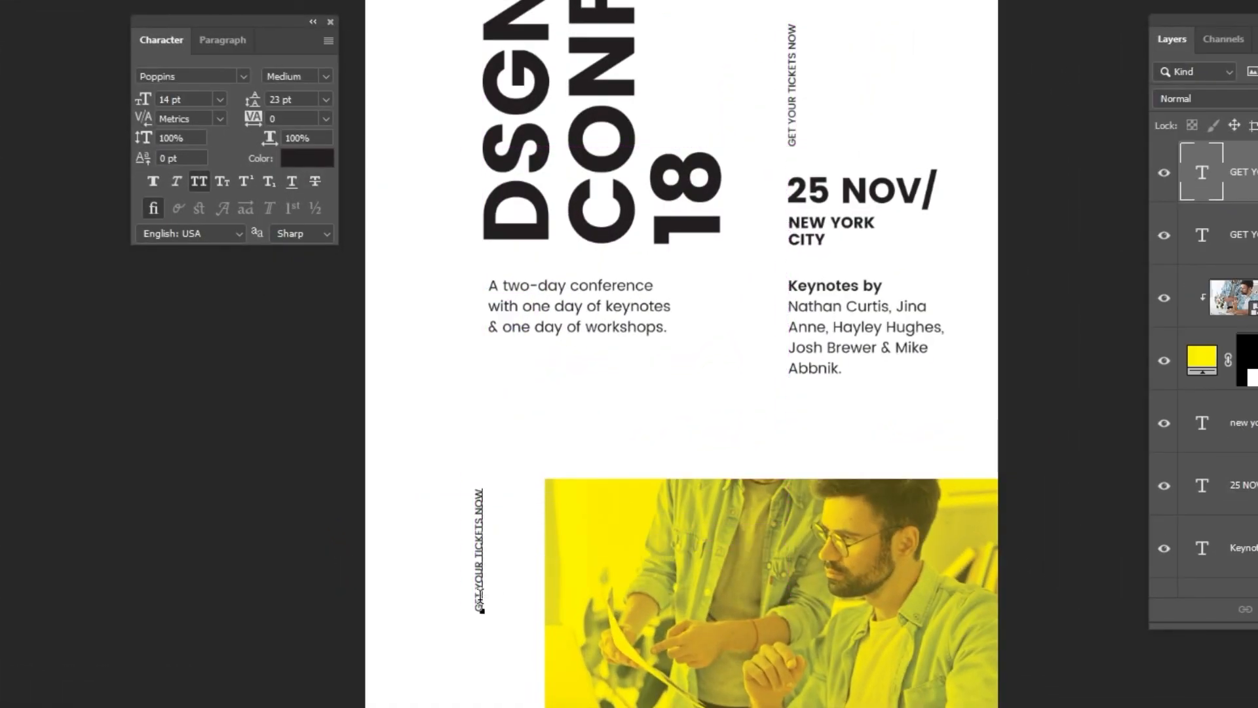
{"action": "left_click", "coordinate": [480, 598]}
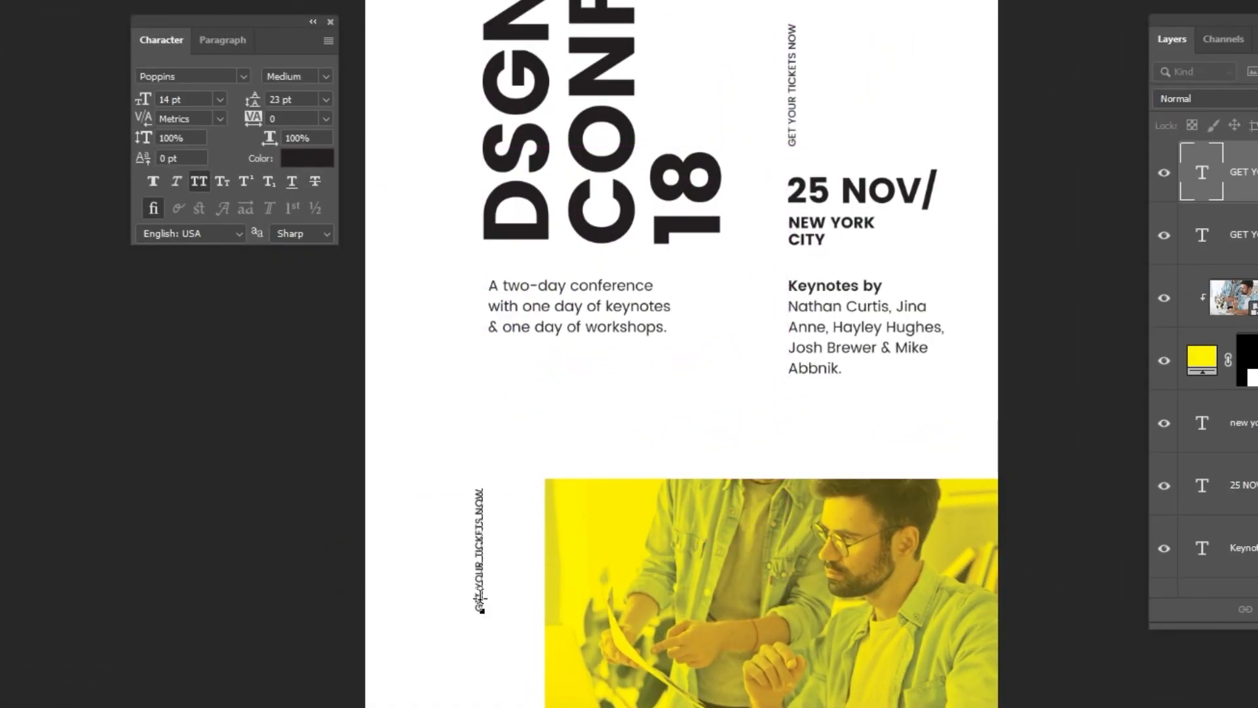
{"action": "left_click", "coordinate": [400, 331]}
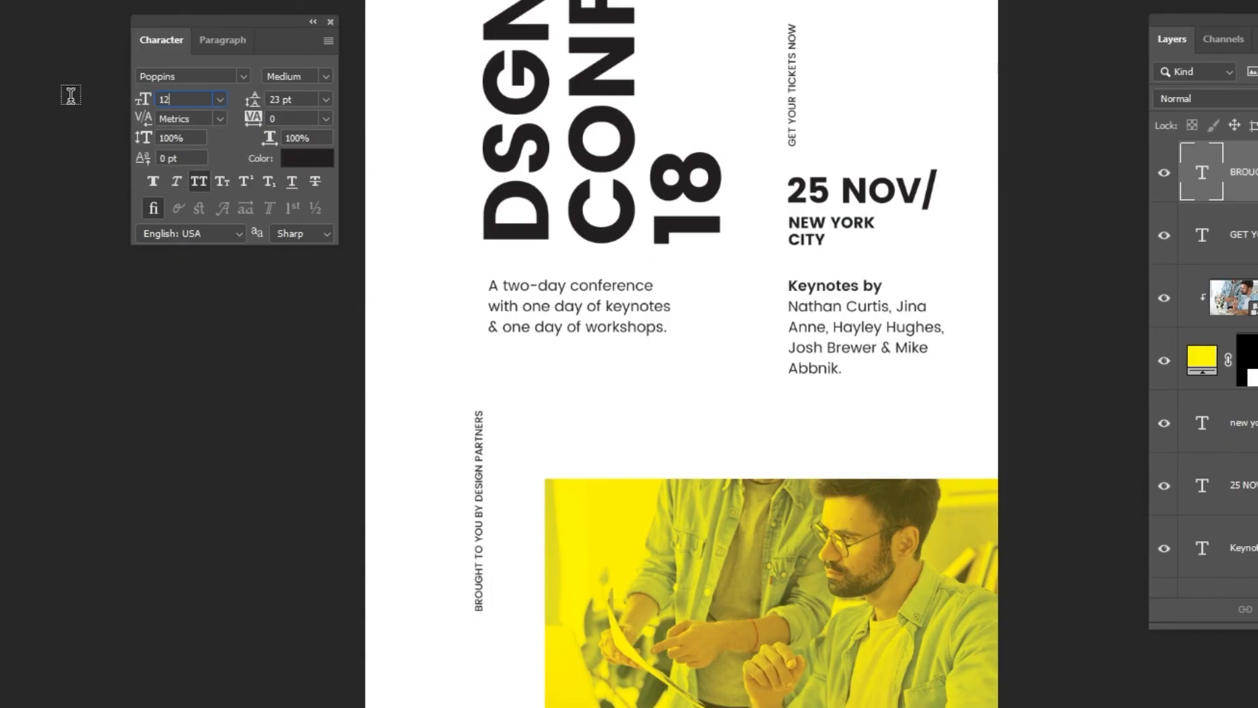
{"action": "key", "text": "Return"}
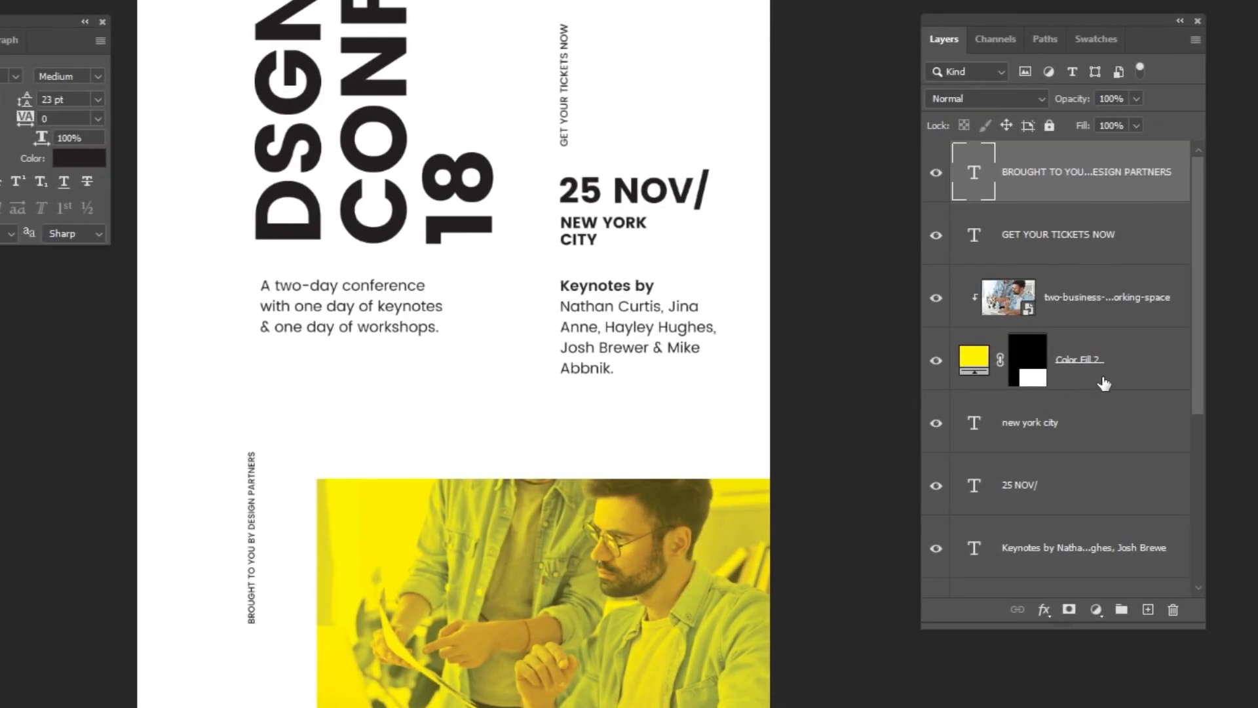
- Stretch the lower yellow fill's mask upward until its upper edge is level with the end of the vertical partners text
{"action": "left_click", "coordinate": [1103, 382]}
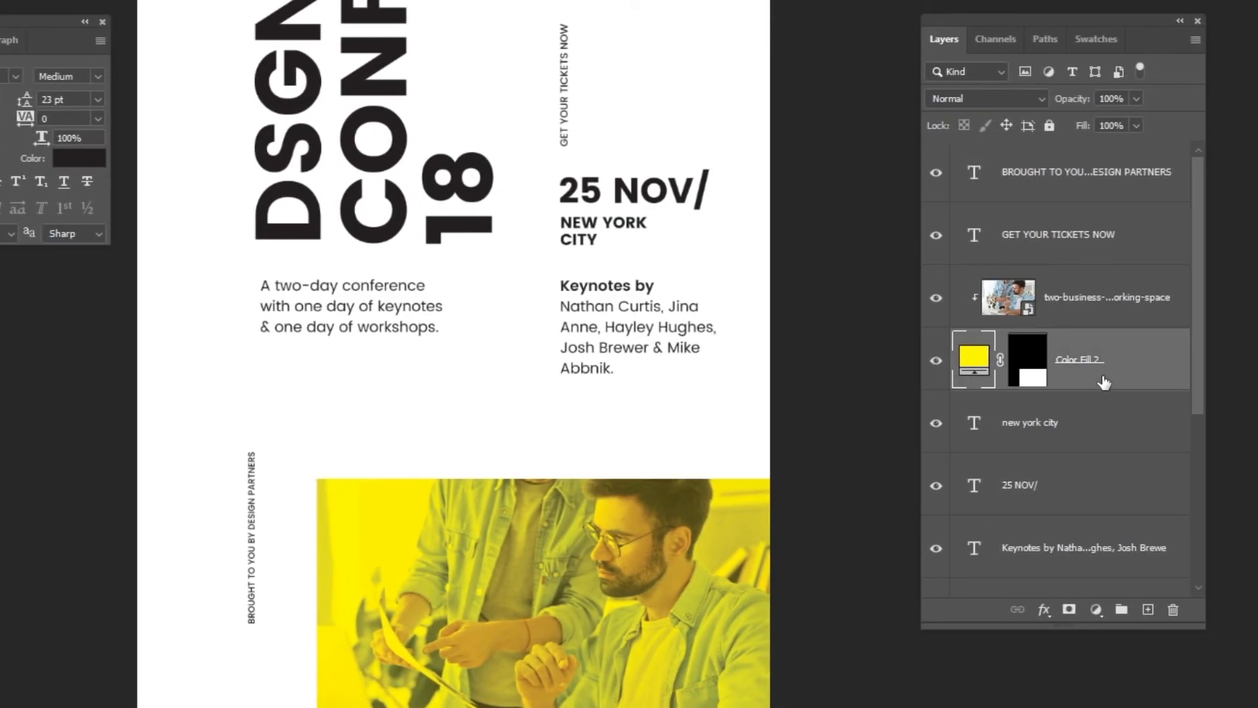
{"action": "left_click", "coordinate": [1027, 375]}
{"action": "key", "text": "ctrl+t"}
{"action": "left_click_drag", "start_coordinate": [544, 476], "coordinate": [544, 450]}
{"action": "key", "text": "Return"}
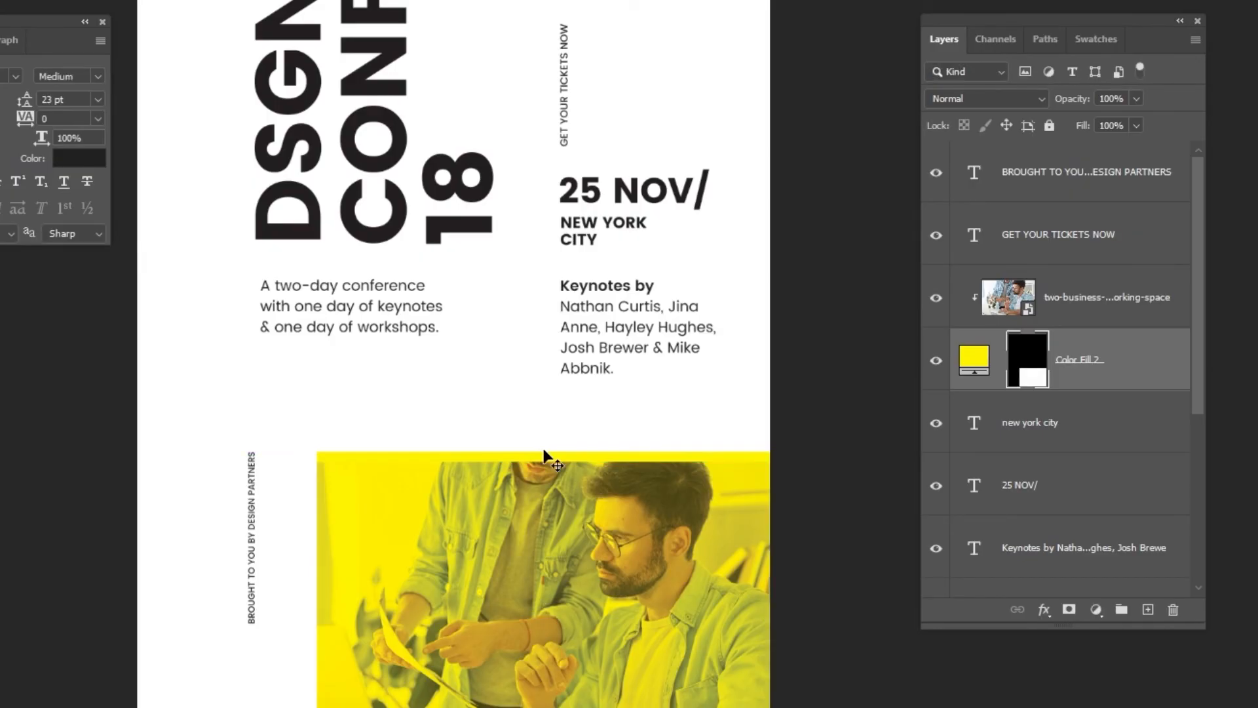
- Move the clipped coworking photo up until it covers the whole enlarged yellow rectangle
{"action": "left_click", "coordinate": [1106, 278]}
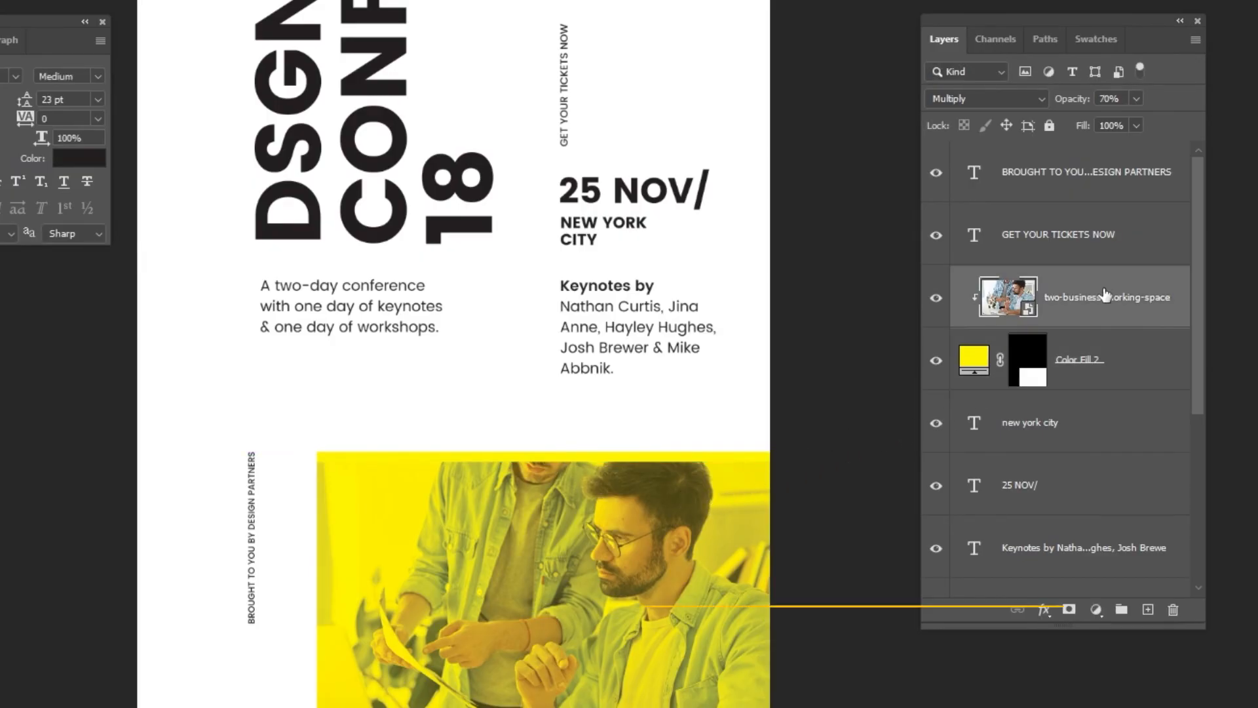
{"action": "key", "text": "ctrl+t"}
{"action": "left_click_drag", "start_coordinate": [629, 638], "coordinate": [636, 567]}
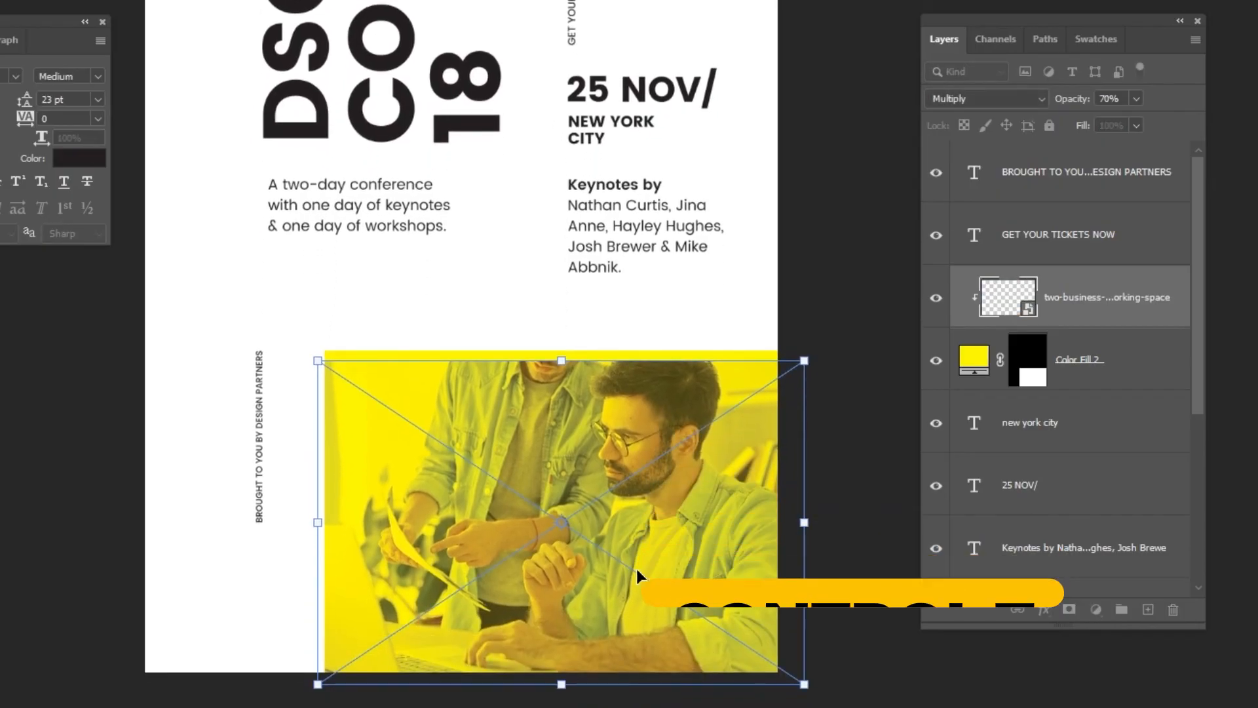
{"action": "key", "text": "Up"}
{"action": "key", "text": "Up"}
{"action": "key", "text": "Up"}
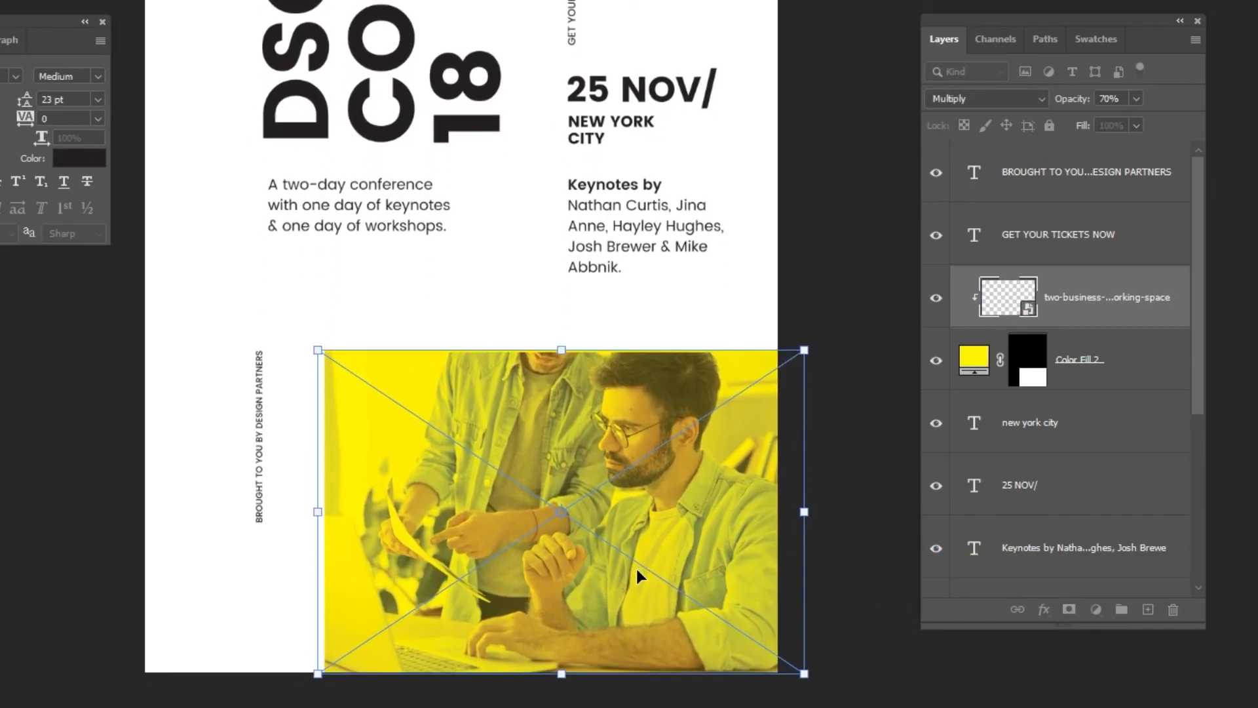
{"action": "key", "text": "Return"}
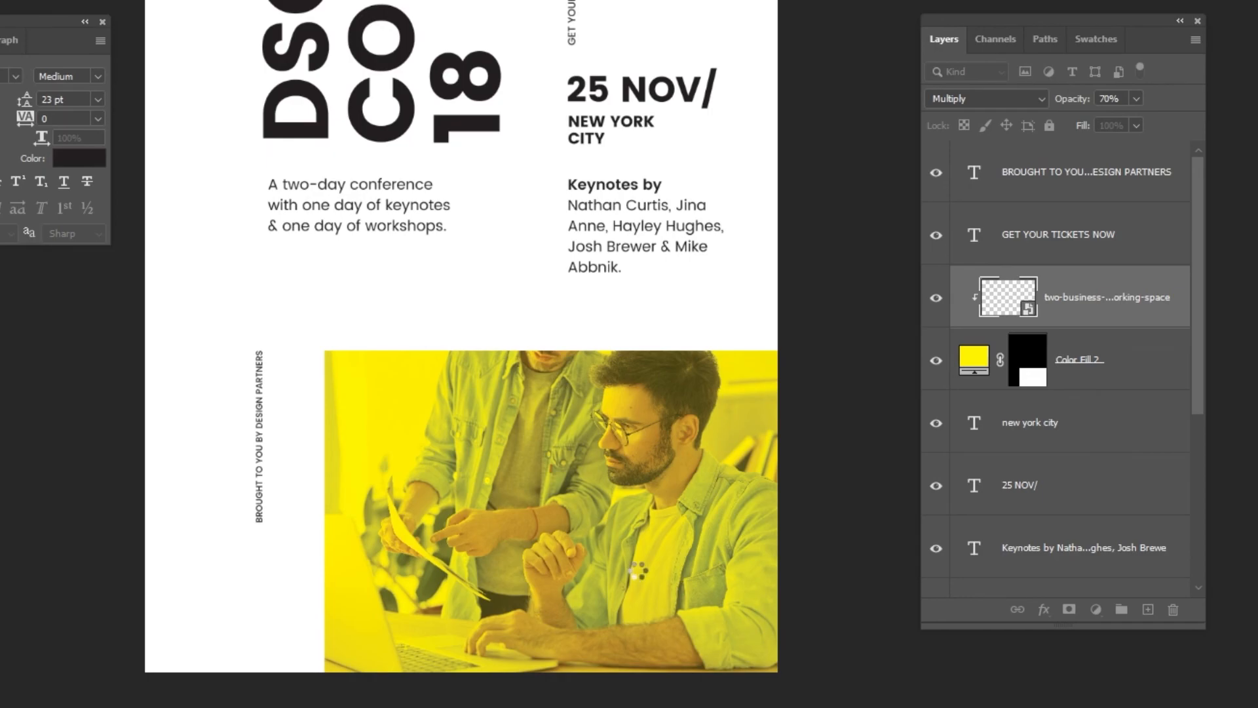